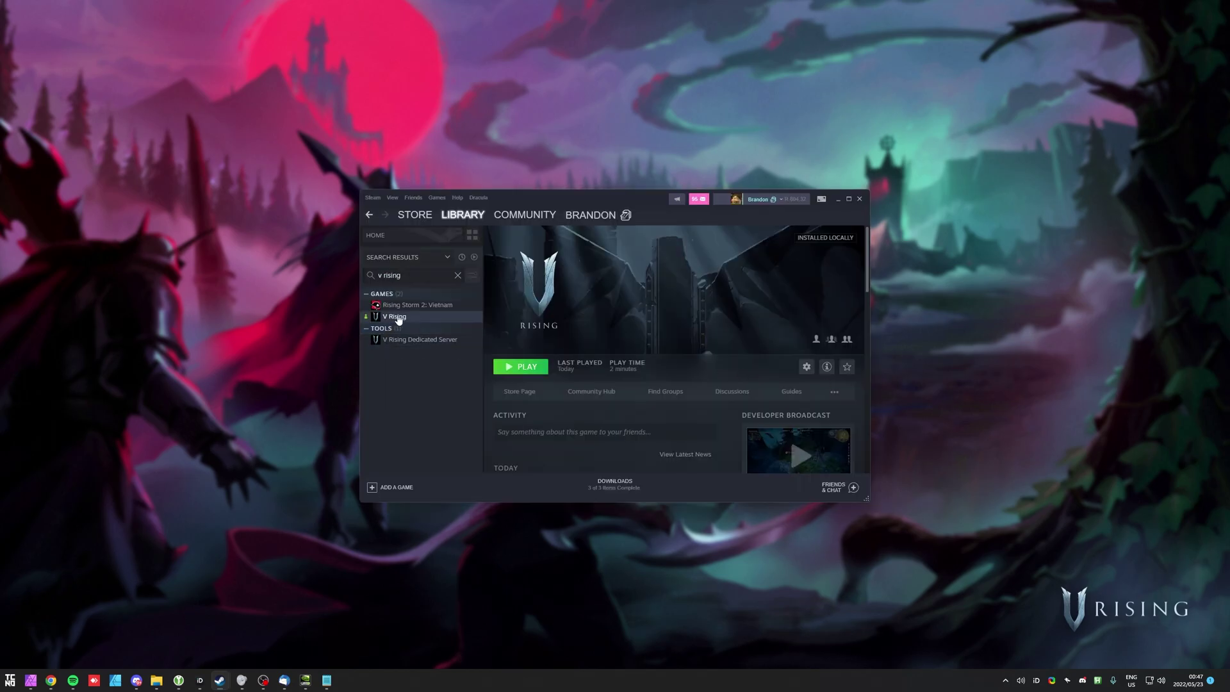
- Launch V Rising from Steam and enable Skip Intro Cinematic in the General options
{"action": "double_click", "coordinate": [398, 317]}
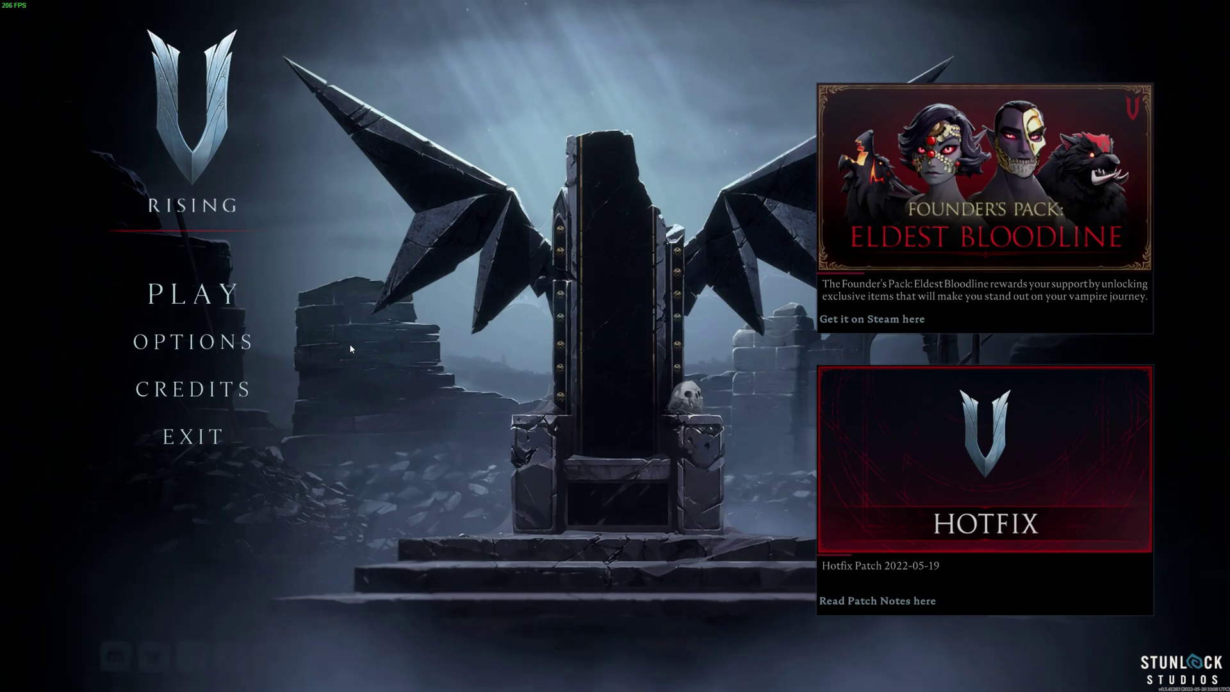
{"action": "left_click", "coordinate": [217, 342]}
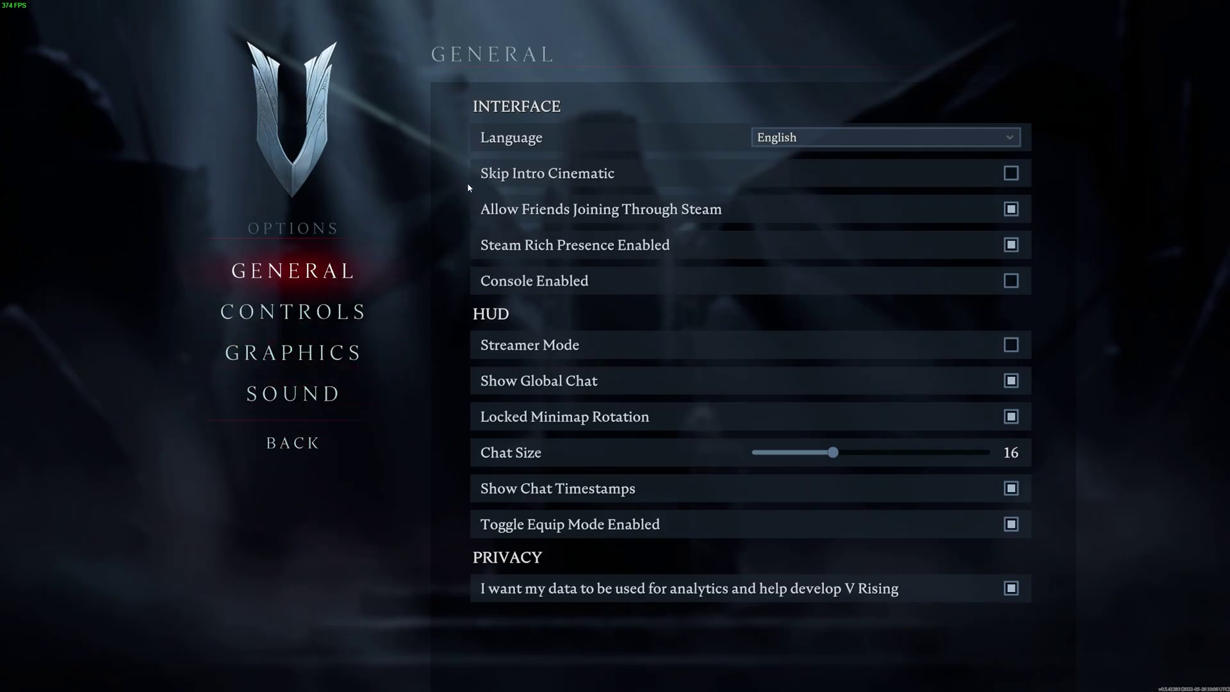
{"action": "left_click", "coordinate": [1011, 173]}
- Keep the Quality Preset at High and set Window Mode to Exclusive Fullscreen at 2560x1440
{"action": "left_click", "coordinate": [330, 354]}
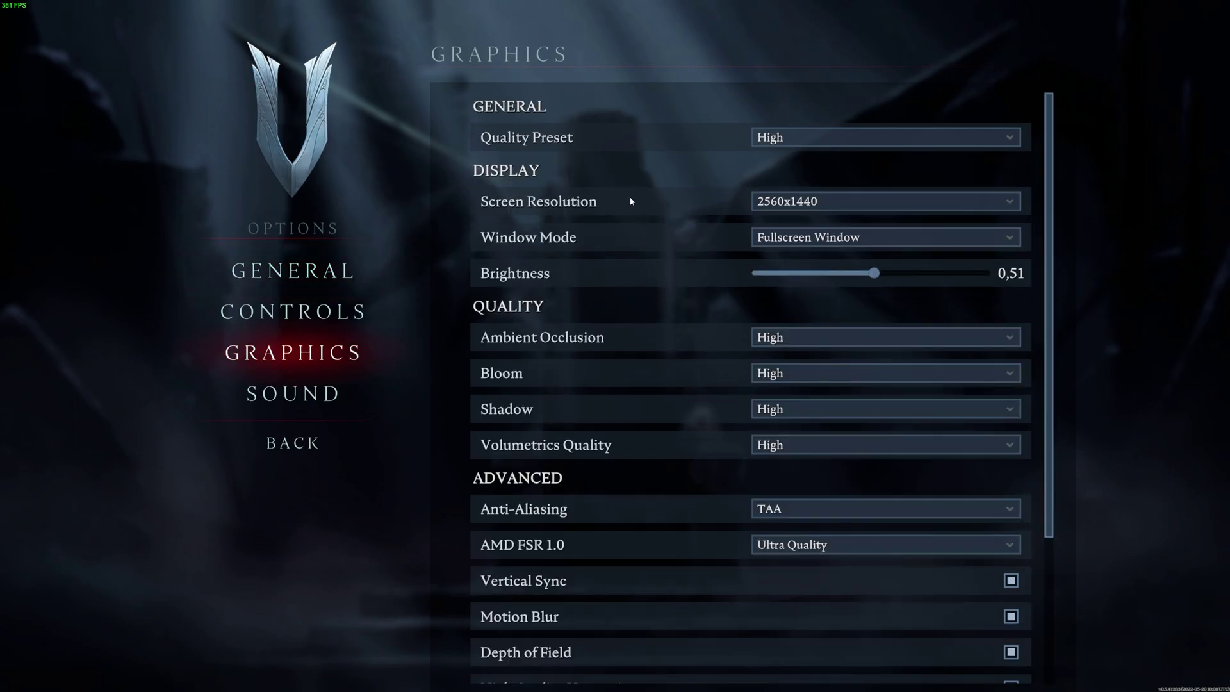
{"action": "left_click", "coordinate": [867, 134]}
{"action": "left_click", "coordinate": [922, 137]}
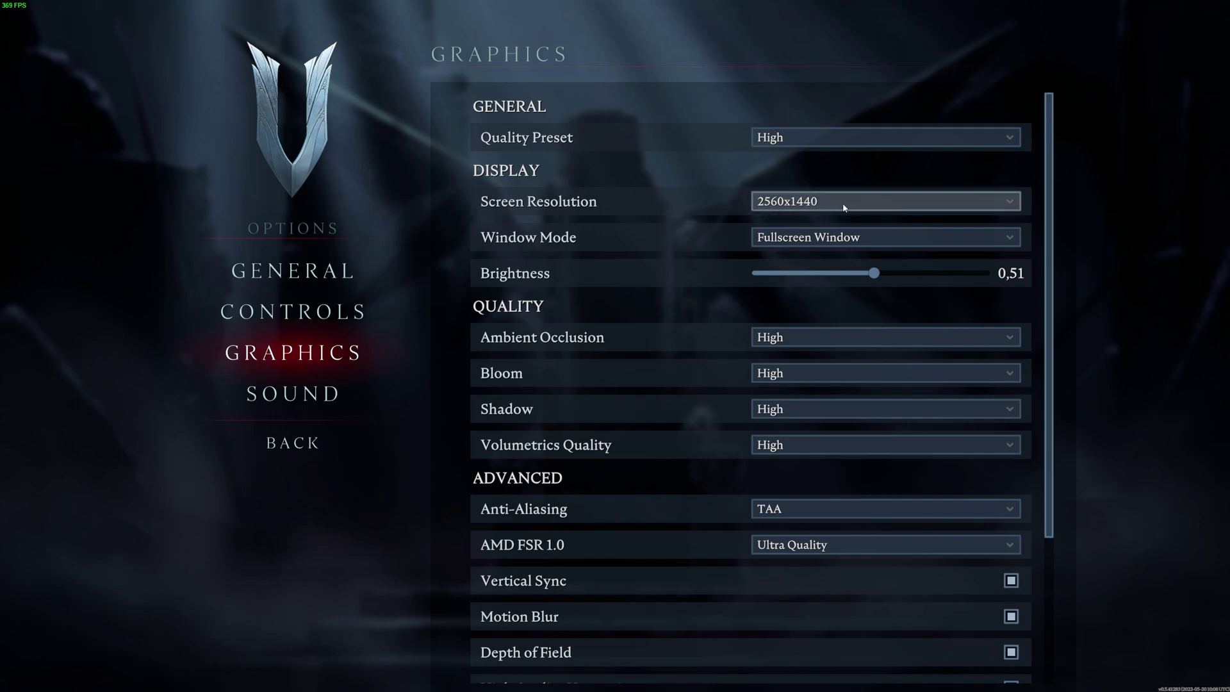
{"action": "left_click", "coordinate": [863, 240]}
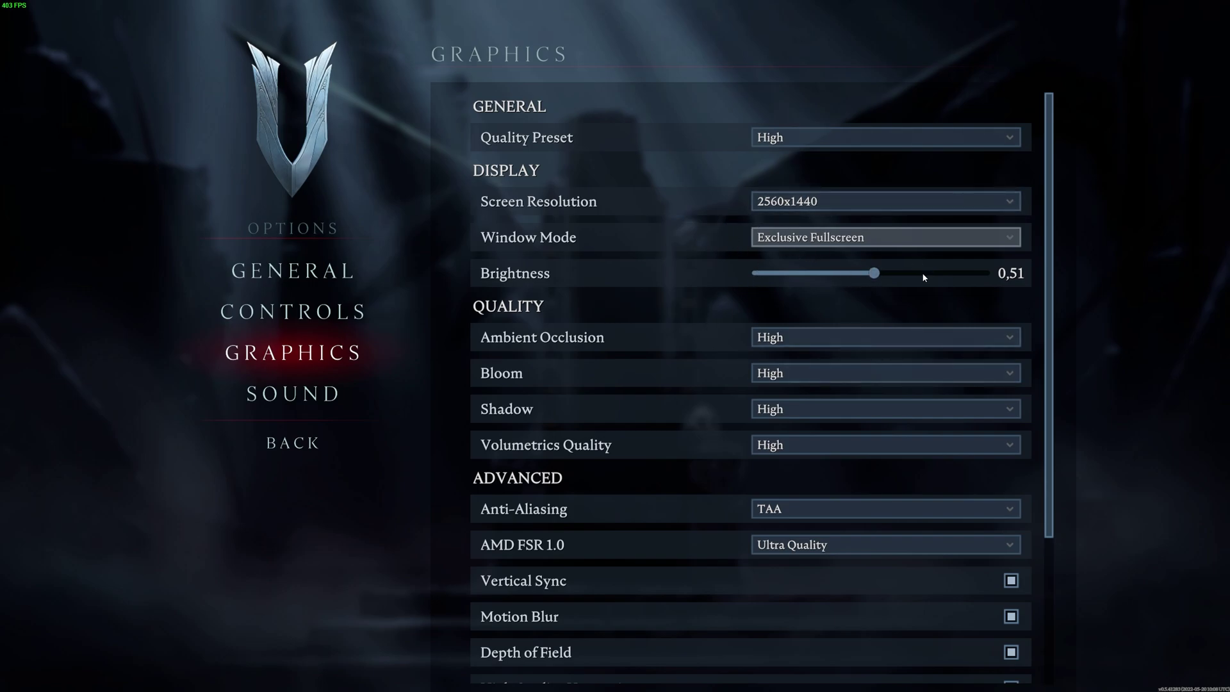
{"action": "left_click_drag", "start_coordinate": [1048, 202], "coordinate": [1060, 343]}
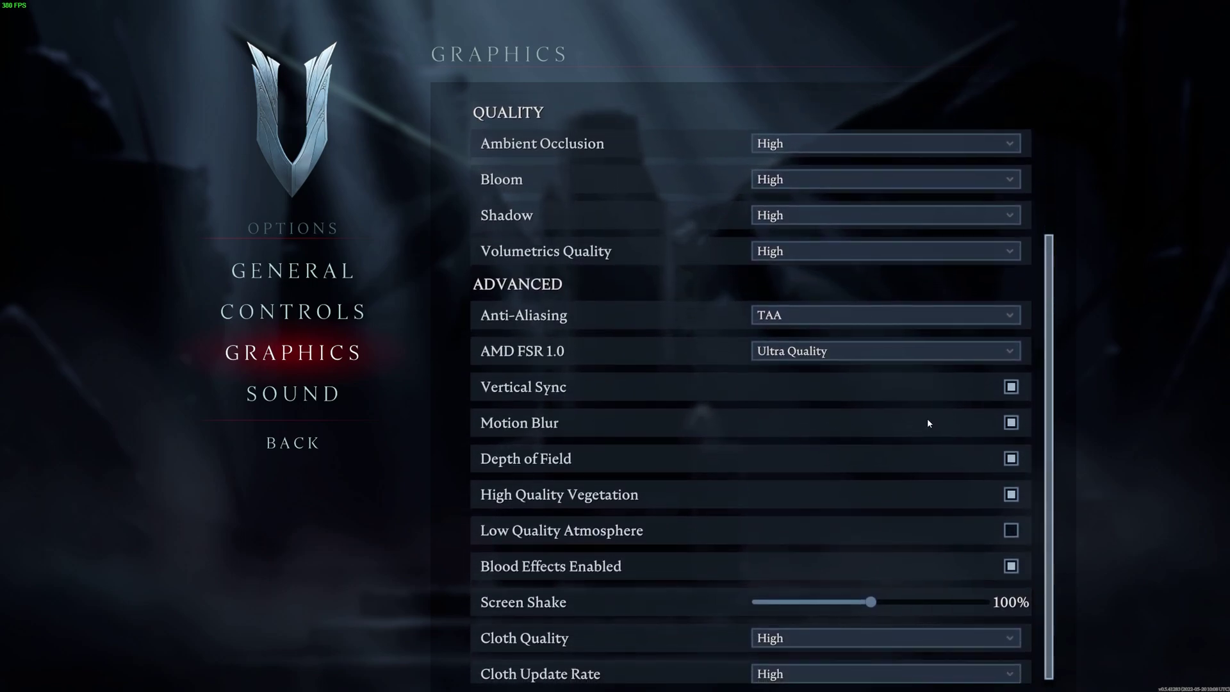
- Set Ambient Occlusion to Medium and Shadow quality to Low
{"action": "left_click", "coordinate": [821, 145]}
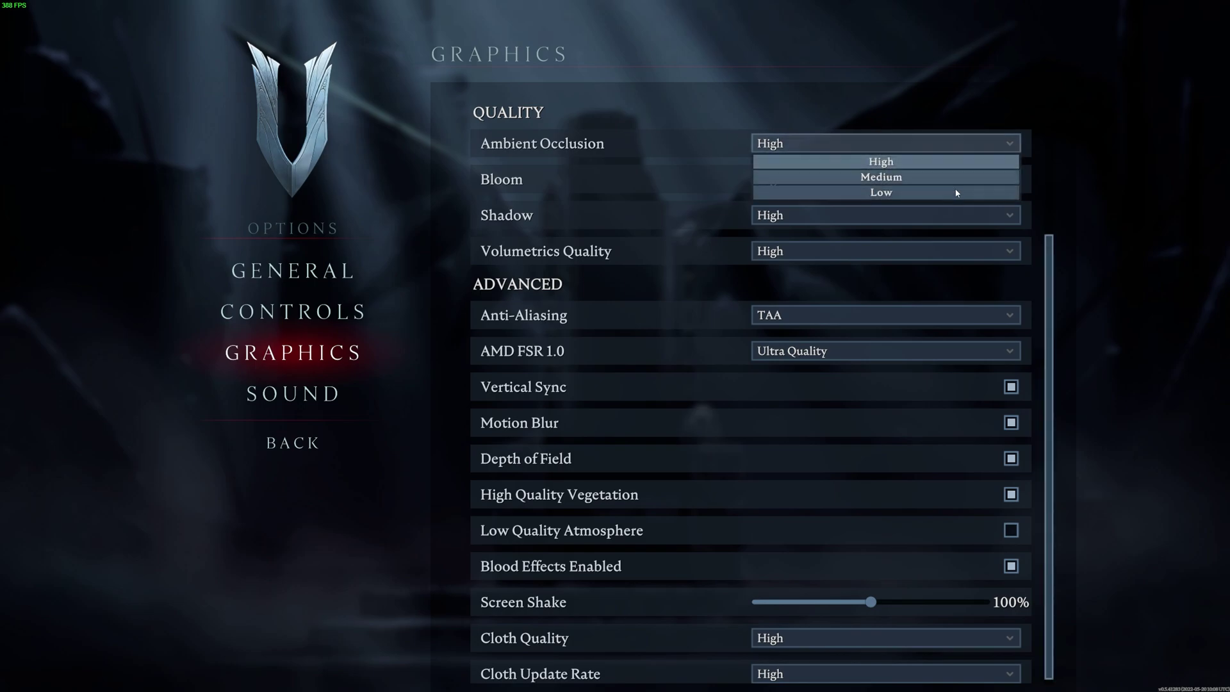
{"action": "left_click", "coordinate": [860, 174]}
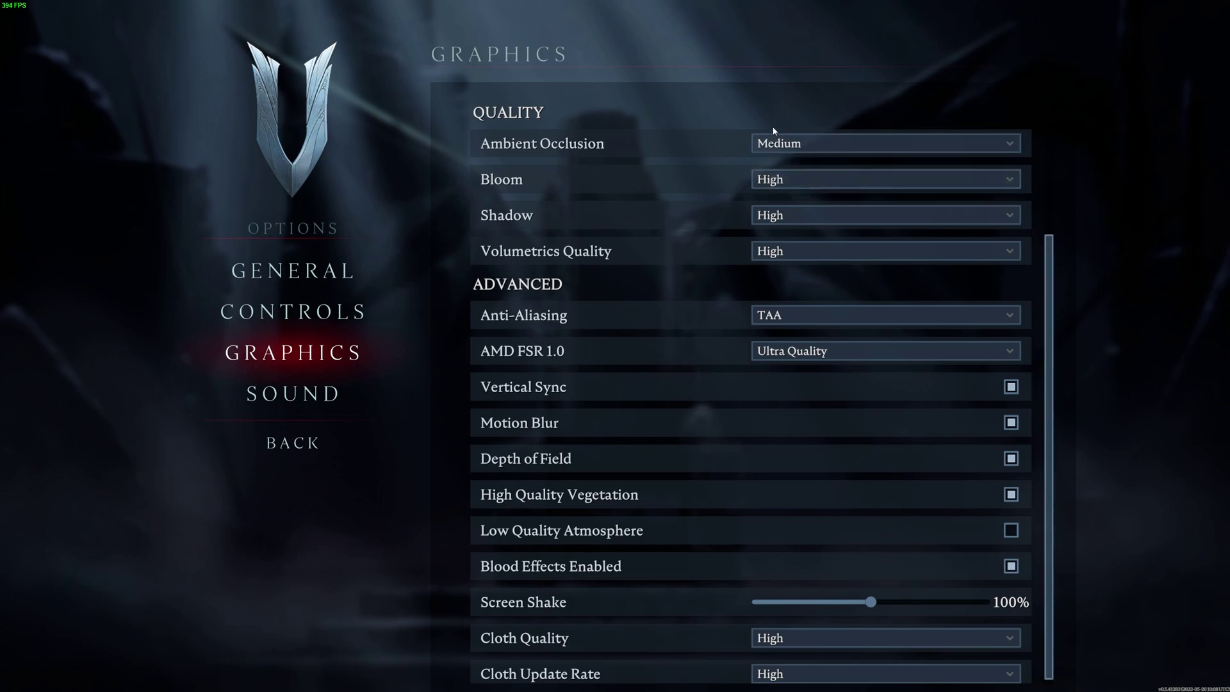
{"action": "left_click", "coordinate": [843, 216]}
{"action": "left_click", "coordinate": [850, 263]}
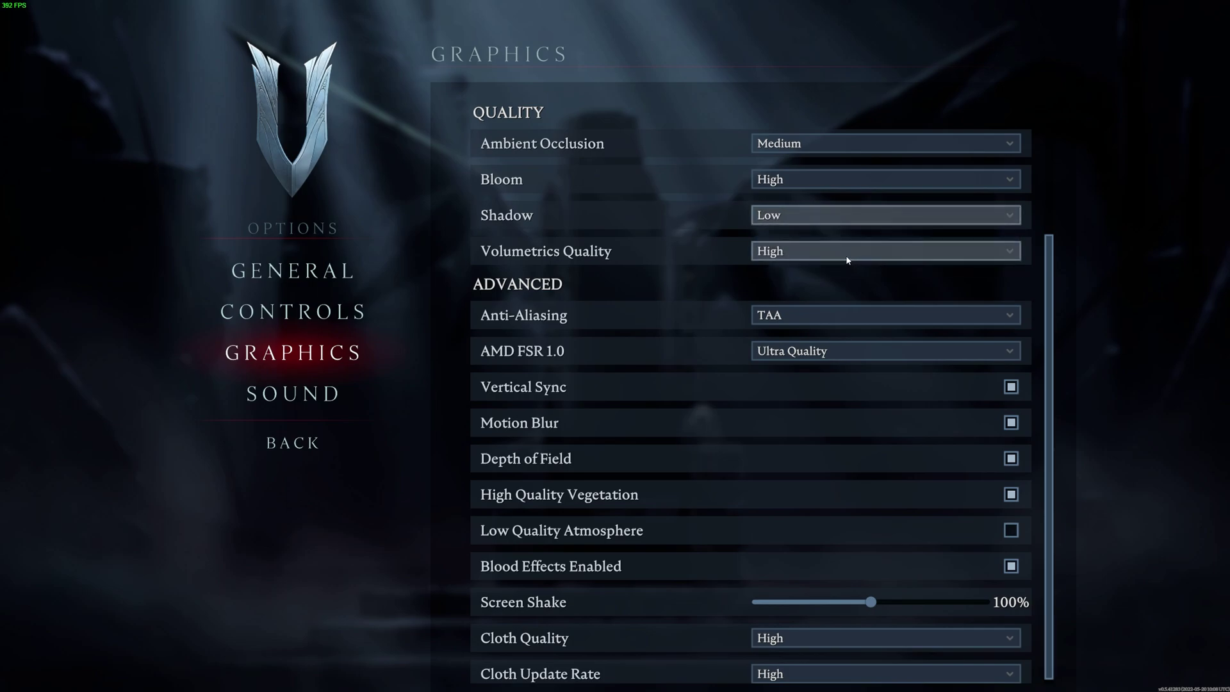
- Set Volumetrics Quality to Medium and Bloom to Low
{"action": "left_click", "coordinate": [847, 260]}
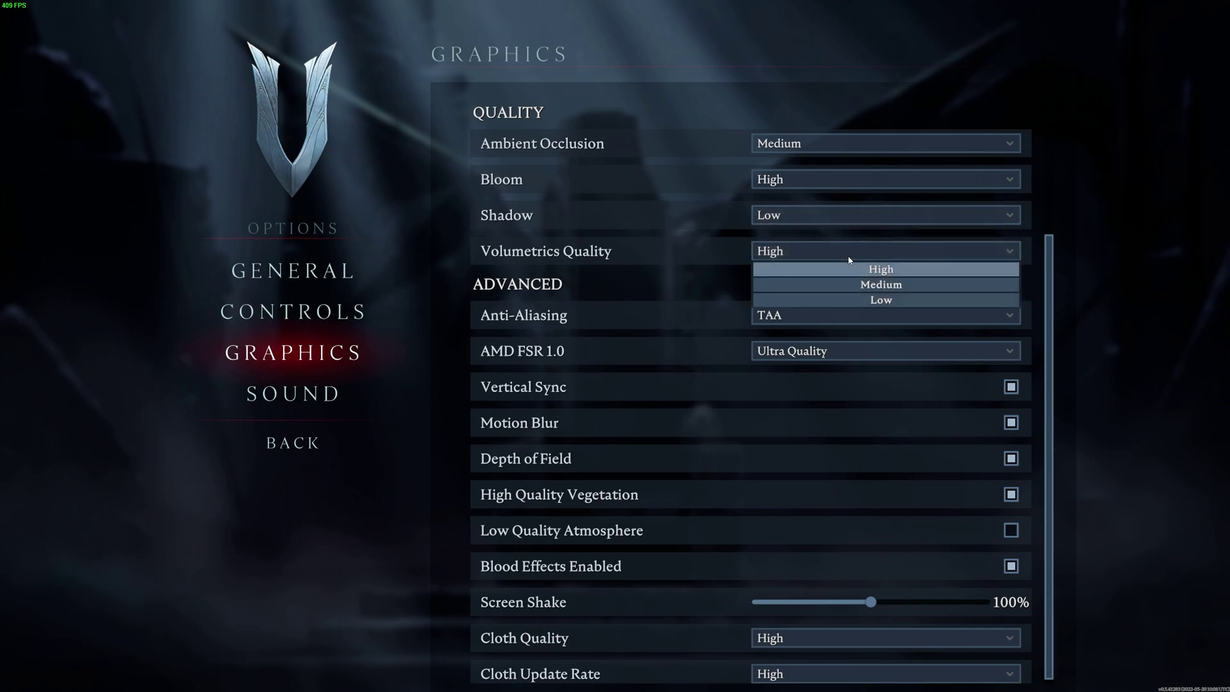
{"action": "left_click", "coordinate": [882, 288]}
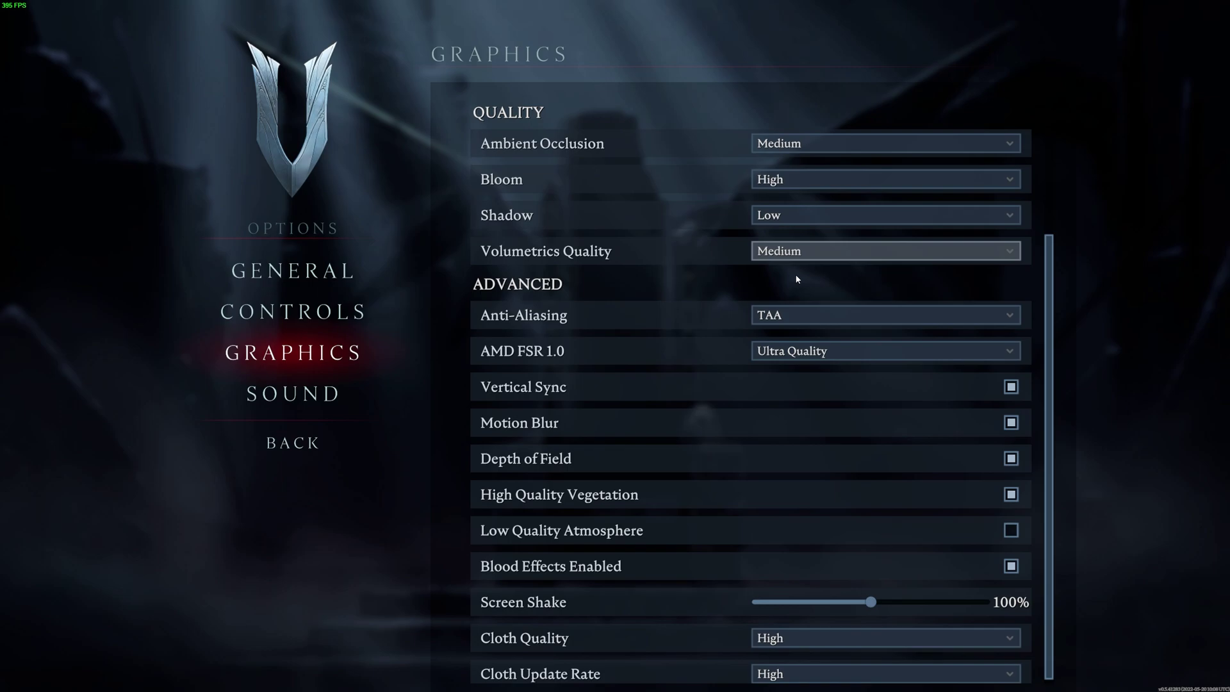
{"action": "left_click", "coordinate": [808, 254]}
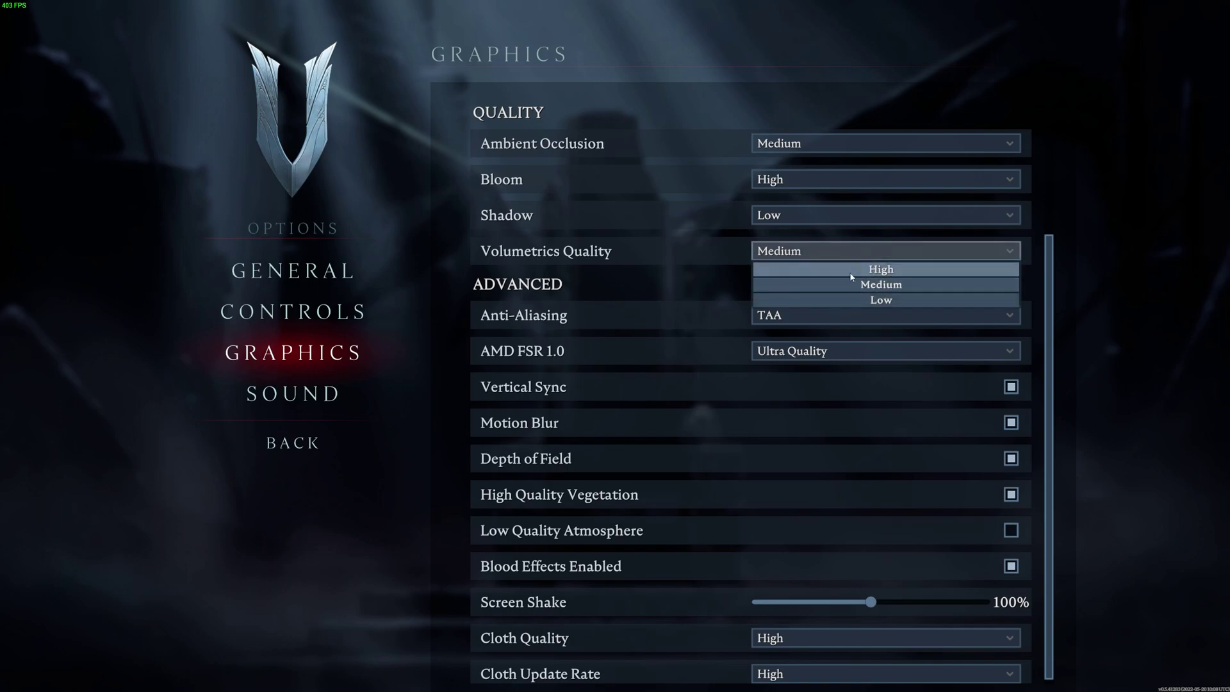
{"action": "left_click", "coordinate": [716, 251]}
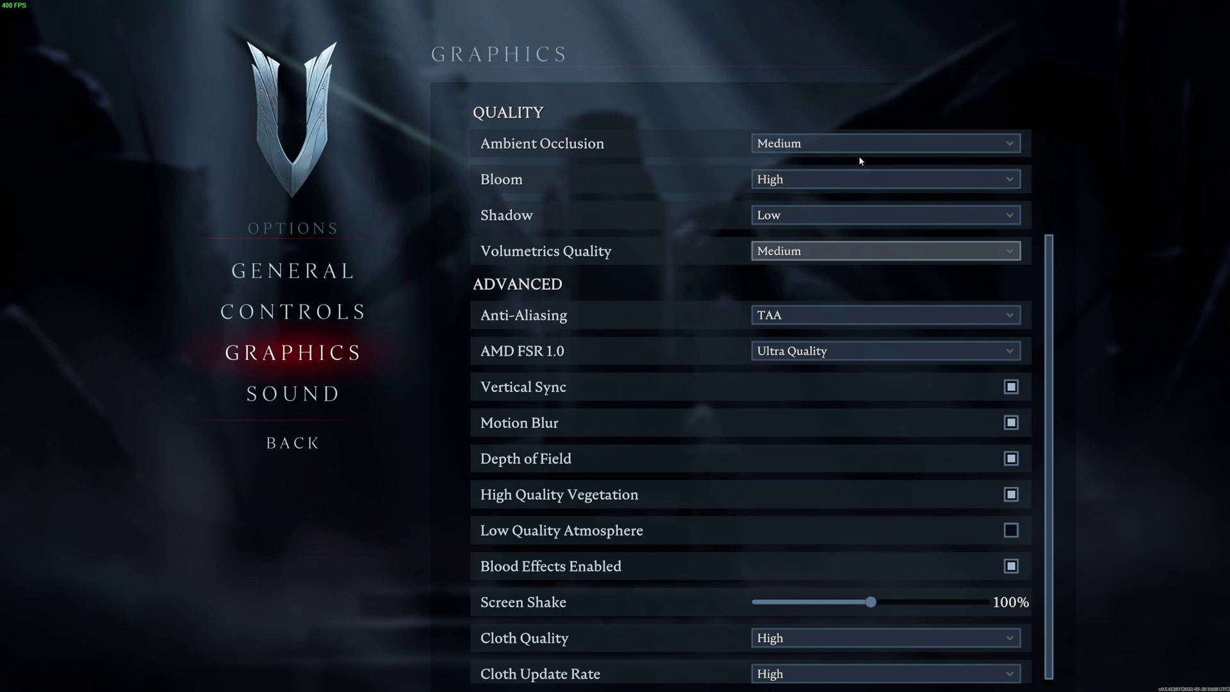
{"action": "left_click", "coordinate": [812, 182]}
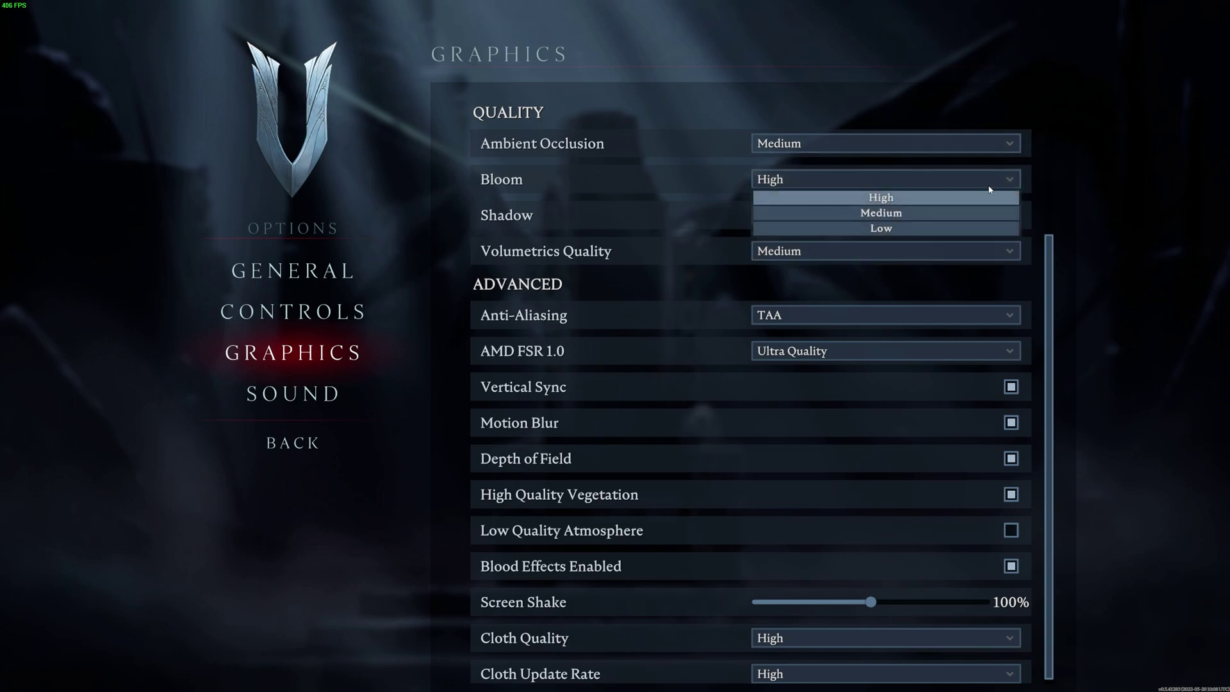
{"action": "left_click", "coordinate": [890, 230]}
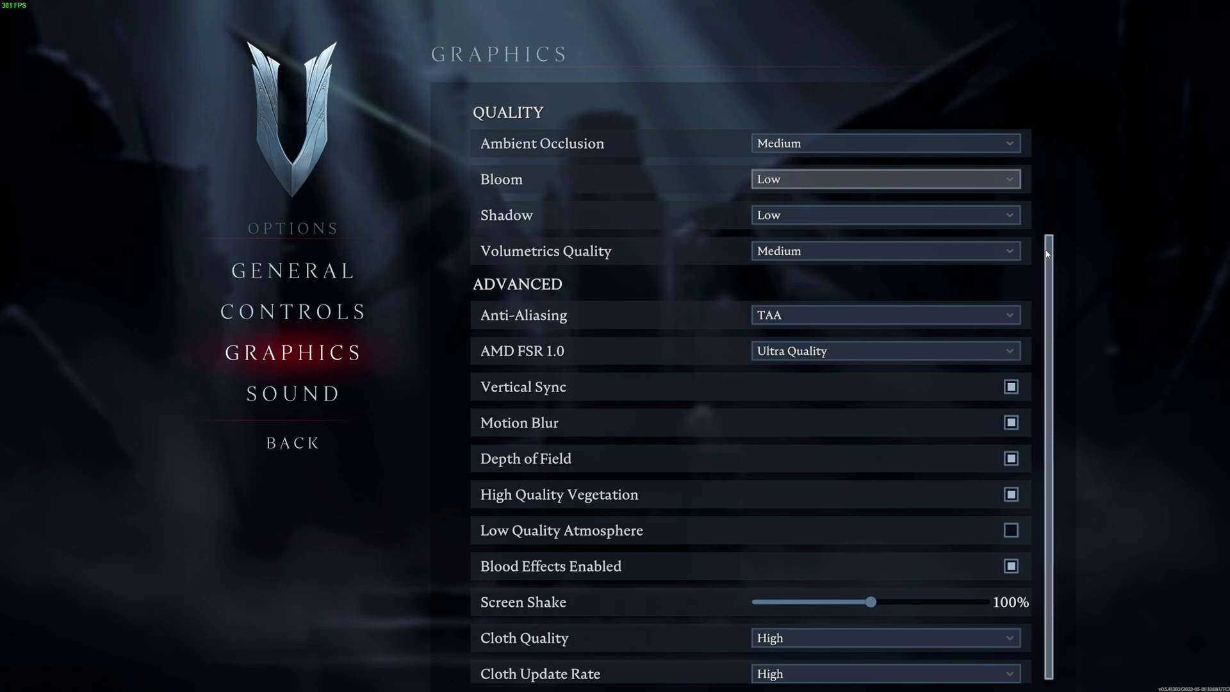
- Set Anti-Aliasing to None, disable Vertical Sync, Motion Blur and Depth of Field, and enable Low Quality Atmosphere
{"action": "scroll", "coordinate": [975, 409], "scroll_direction": "down", "scroll_amount": 1}
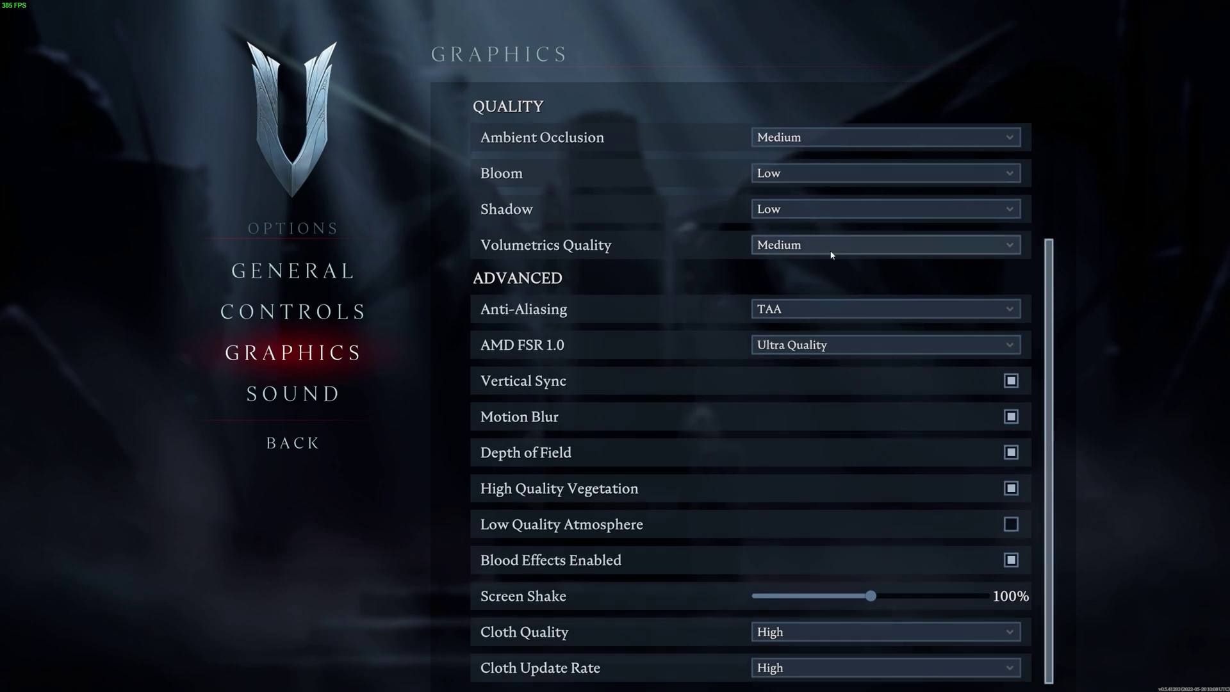
{"action": "left_click", "coordinate": [793, 307]}
{"action": "left_click", "coordinate": [882, 329]}
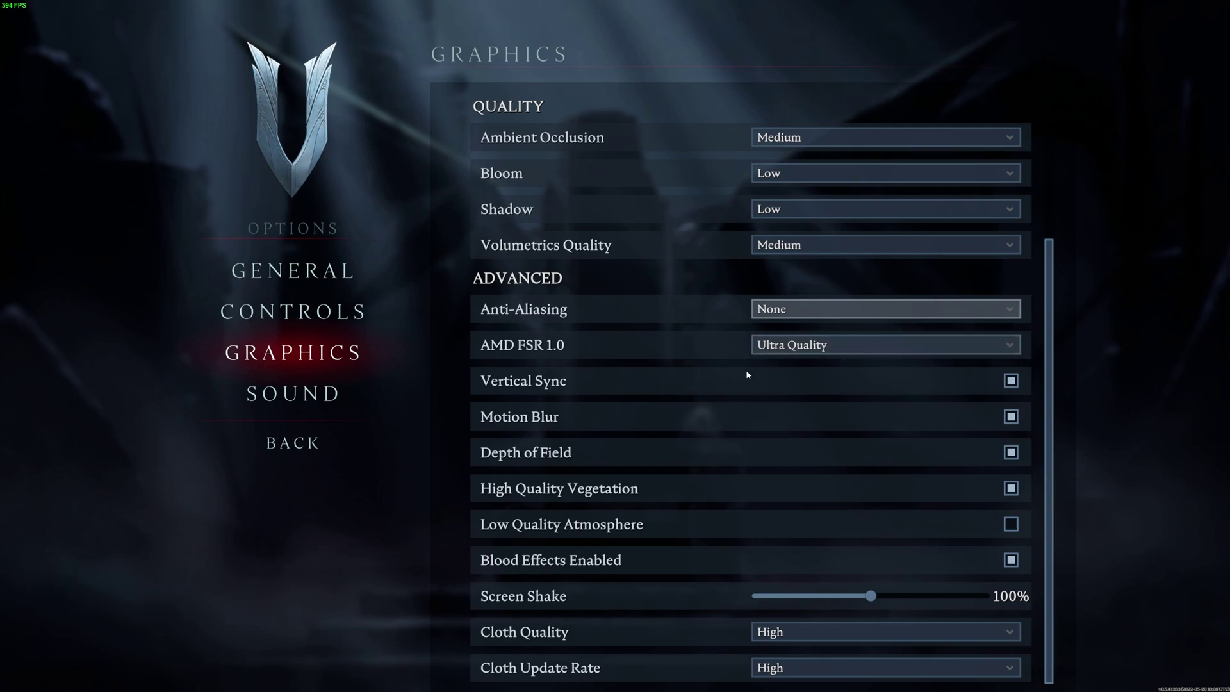
{"action": "left_click", "coordinate": [1011, 382]}
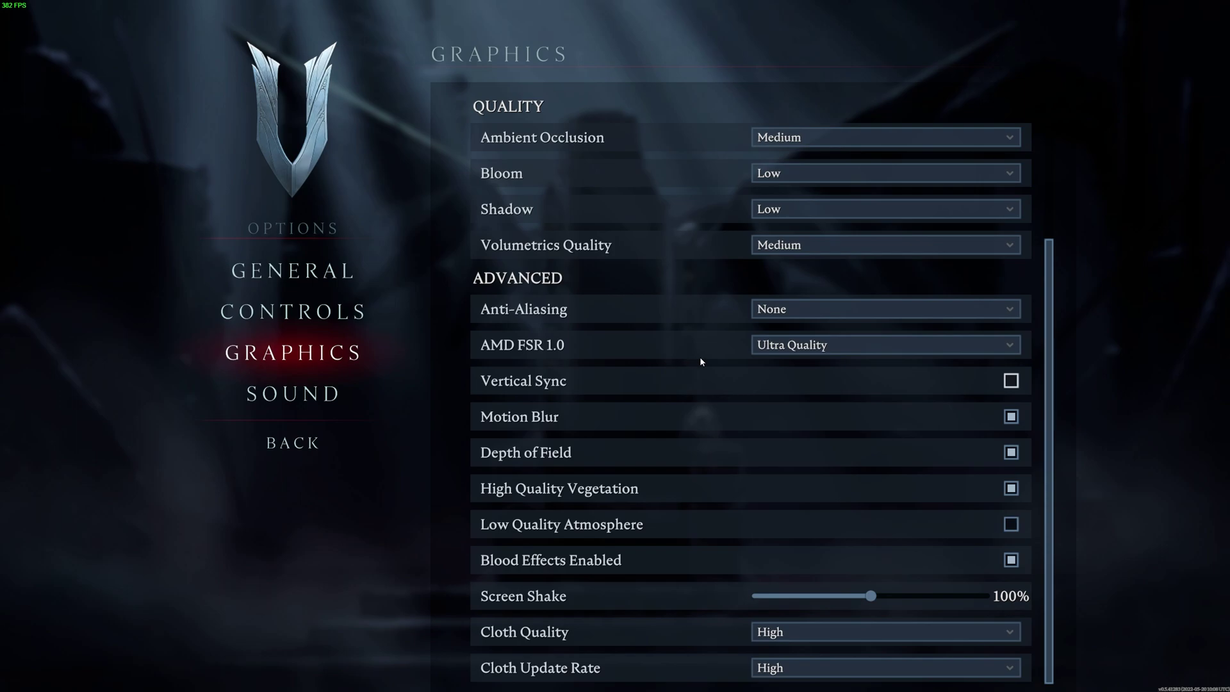
{"action": "left_click", "coordinate": [1009, 421]}
{"action": "left_click", "coordinate": [1011, 452]}
{"action": "left_click", "coordinate": [1010, 525]}
{"action": "left_click_drag", "start_coordinate": [878, 598], "coordinate": [694, 605]}
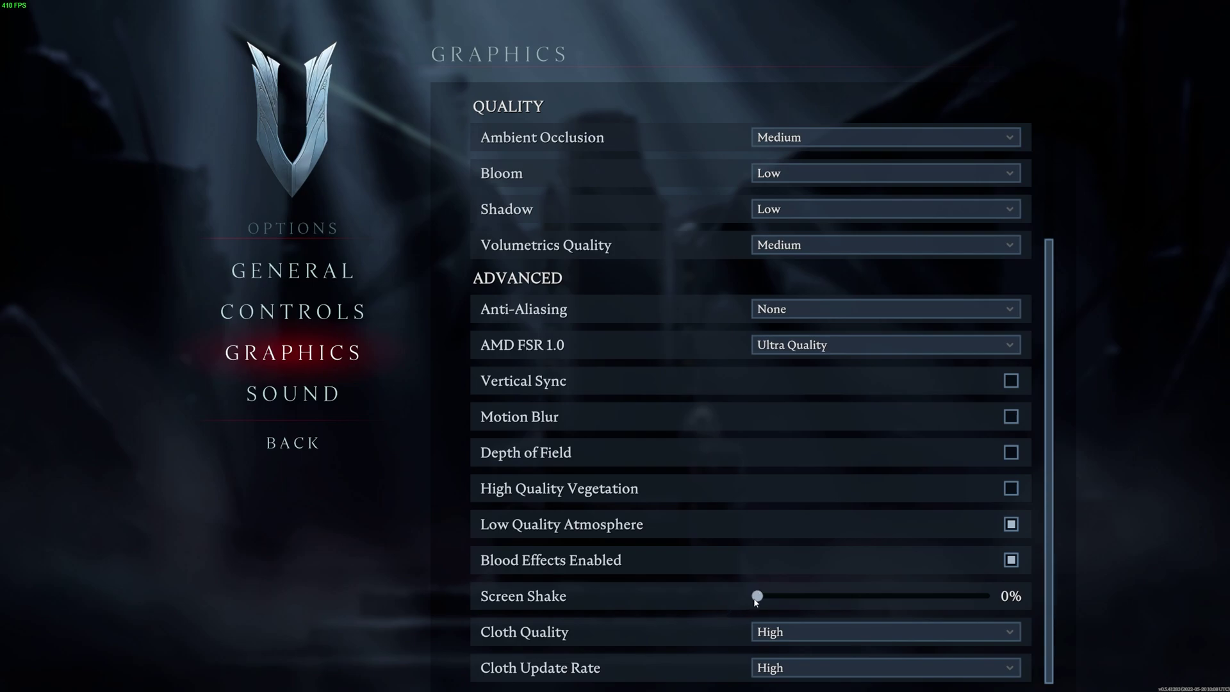
{"action": "left_click_drag", "start_coordinate": [756, 601], "coordinate": [1005, 599]}
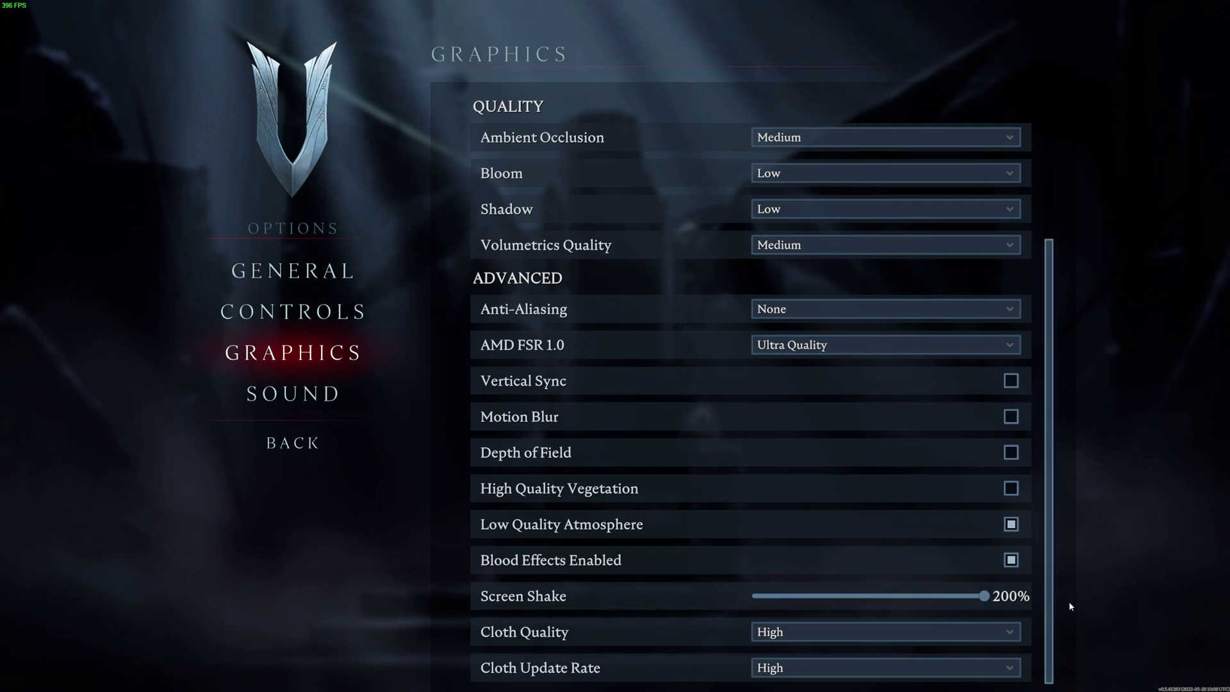
{"action": "left_click", "coordinate": [871, 596]}
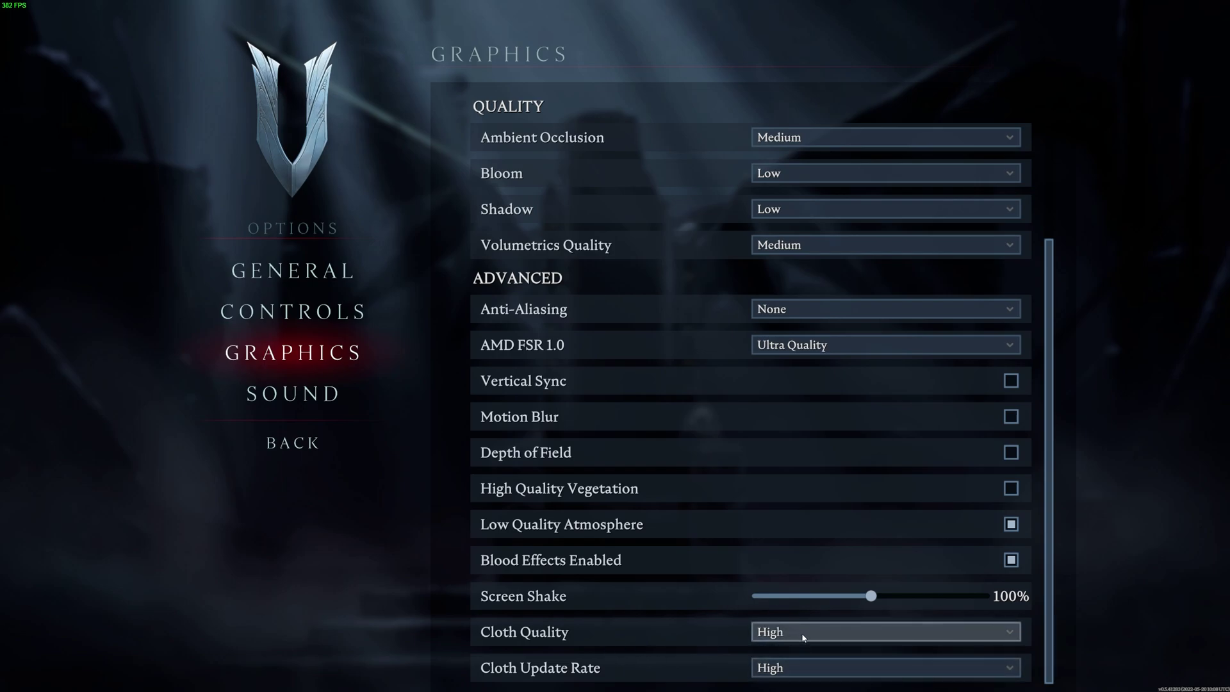
- Drop Cloth Quality and Cloth Update Rate from High to Low
{"action": "left_click", "coordinate": [832, 634]}
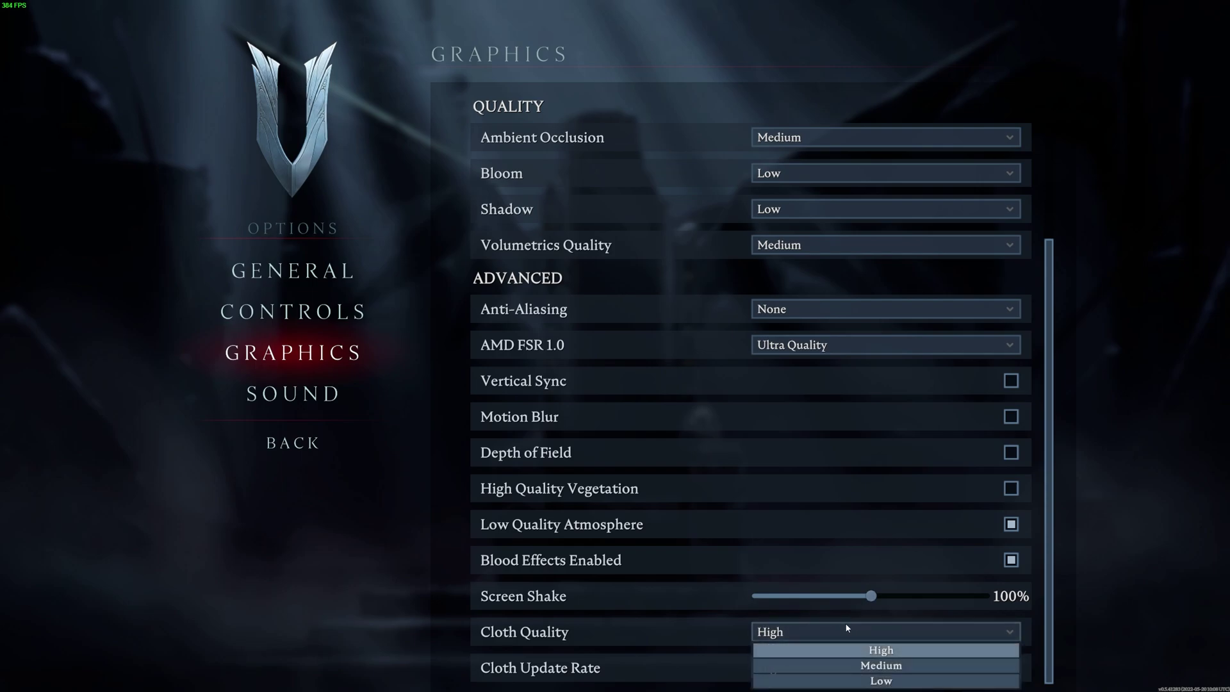
{"action": "left_click", "coordinate": [881, 681]}
{"action": "left_click", "coordinate": [843, 666]}
{"action": "left_click", "coordinate": [884, 653]}
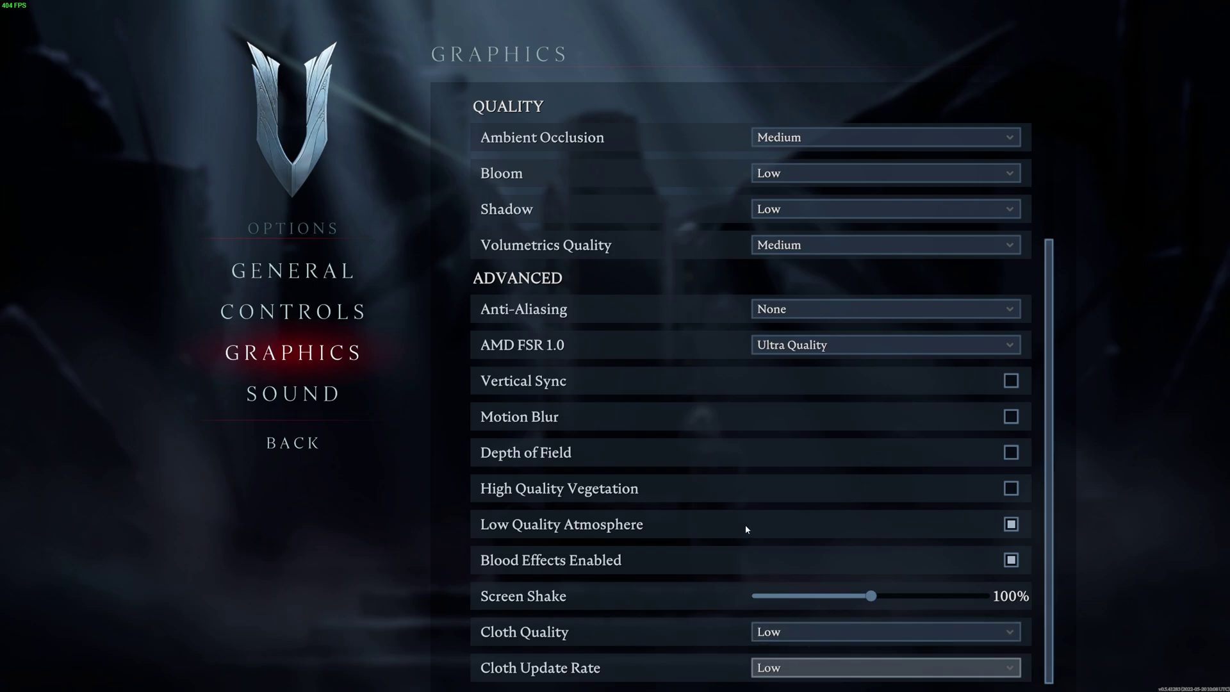
{"action": "left_click", "coordinate": [321, 394]}
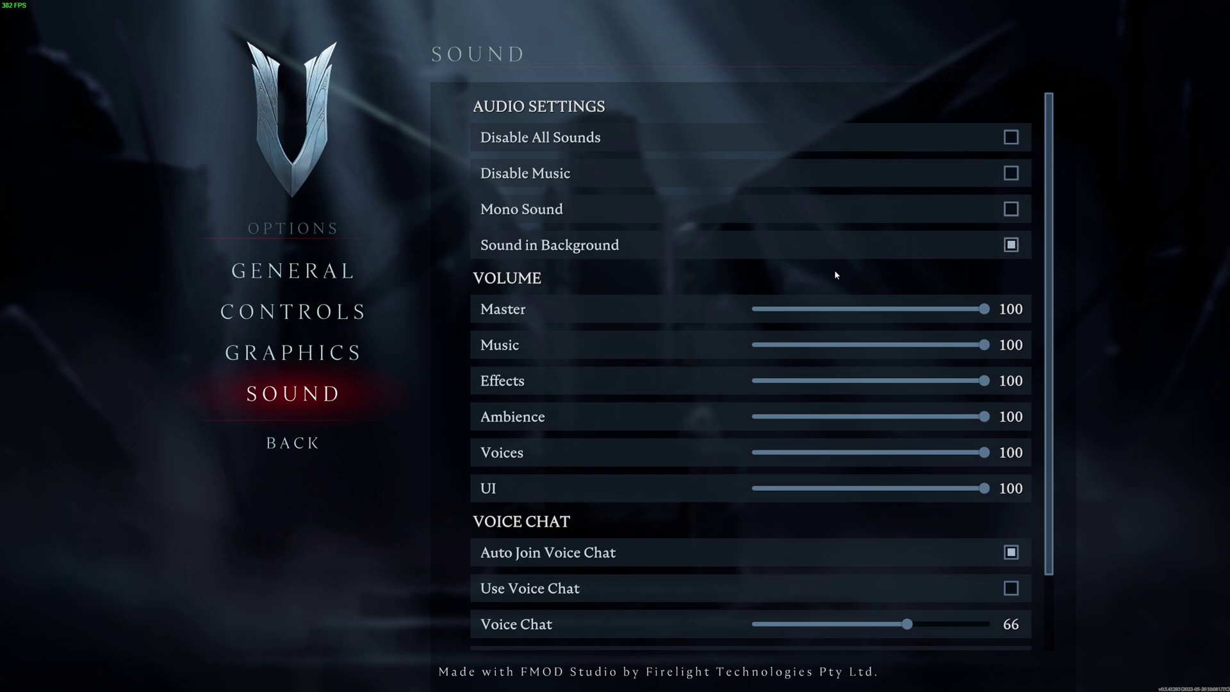
- Go to the General options page, then back out to the main menu's Play screen
{"action": "left_click", "coordinate": [314, 270]}
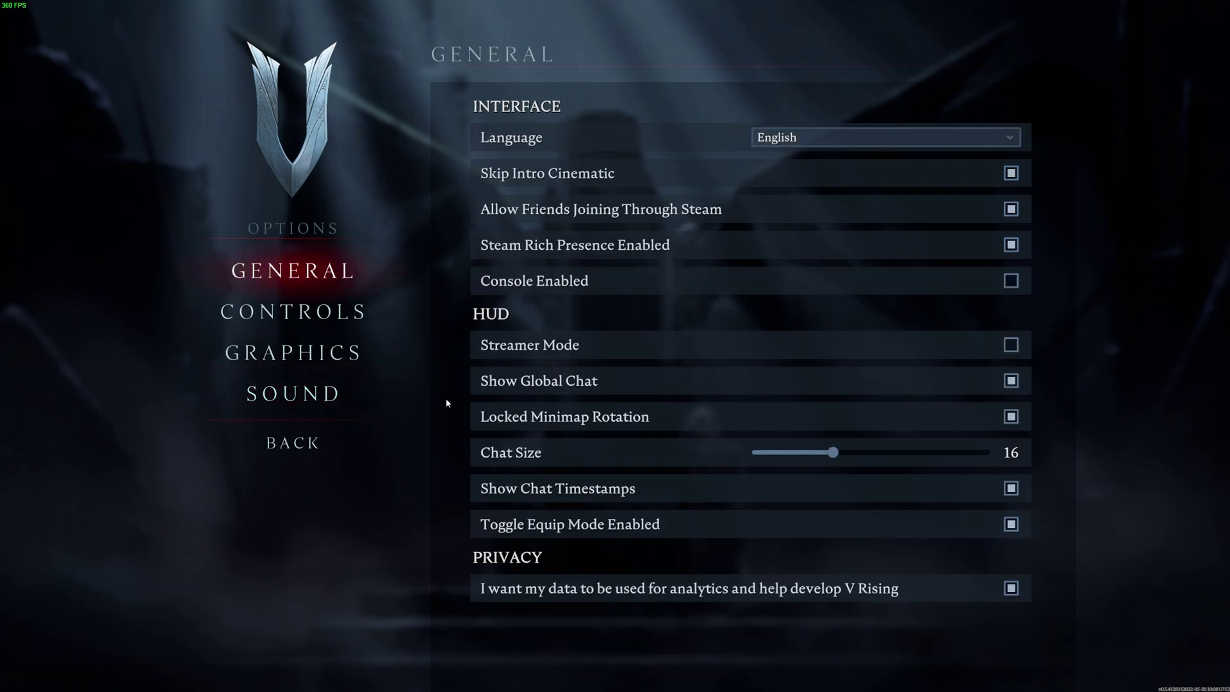
{"action": "left_click", "coordinate": [303, 443]}
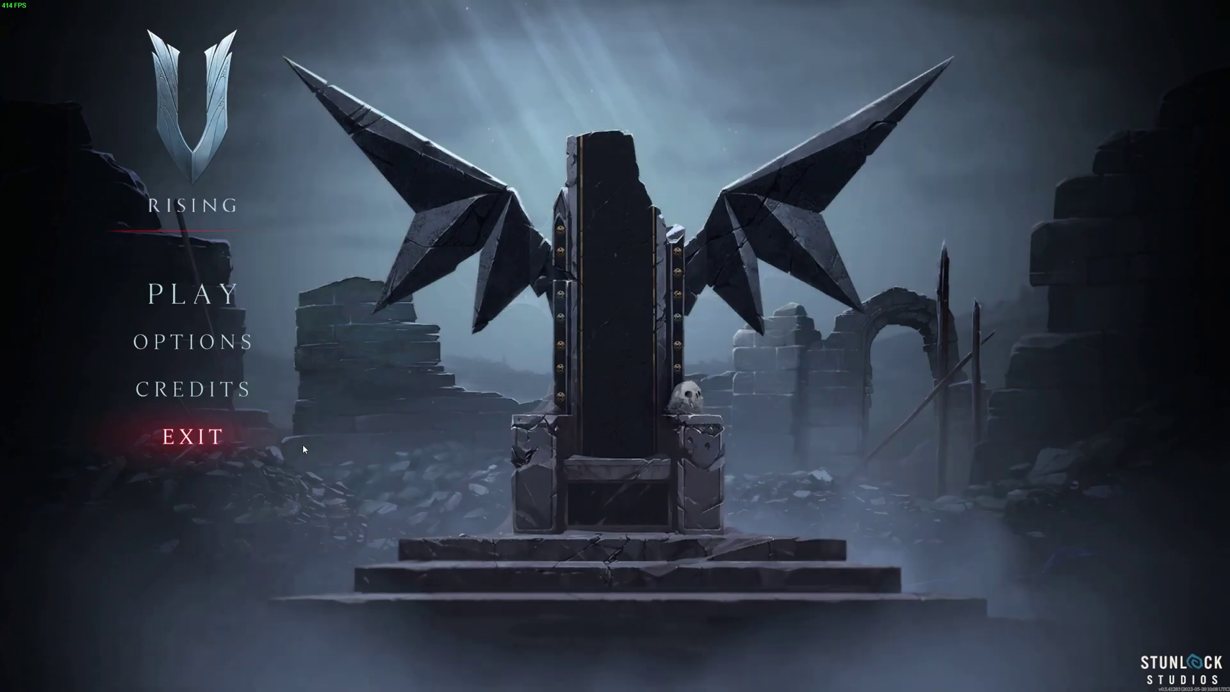
- Set up a Private Game in PvE mode, enter a game password and tick Only Solo Play
{"action": "left_click", "coordinate": [236, 285]}
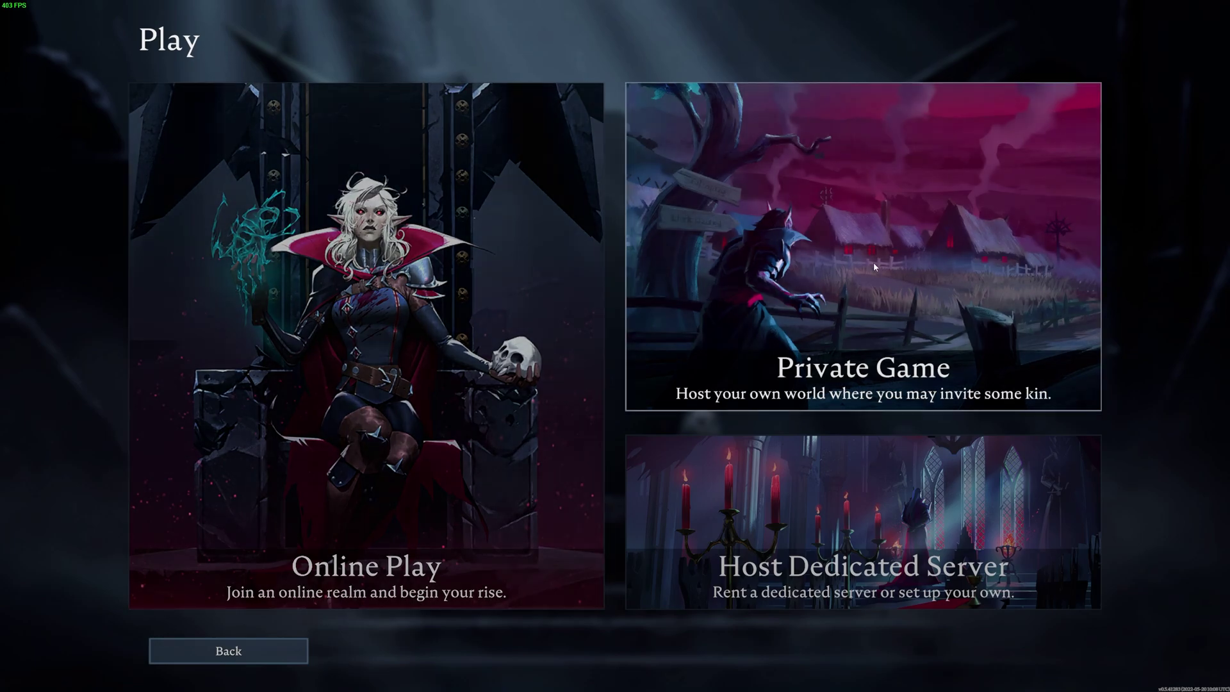
{"action": "left_click", "coordinate": [948, 230]}
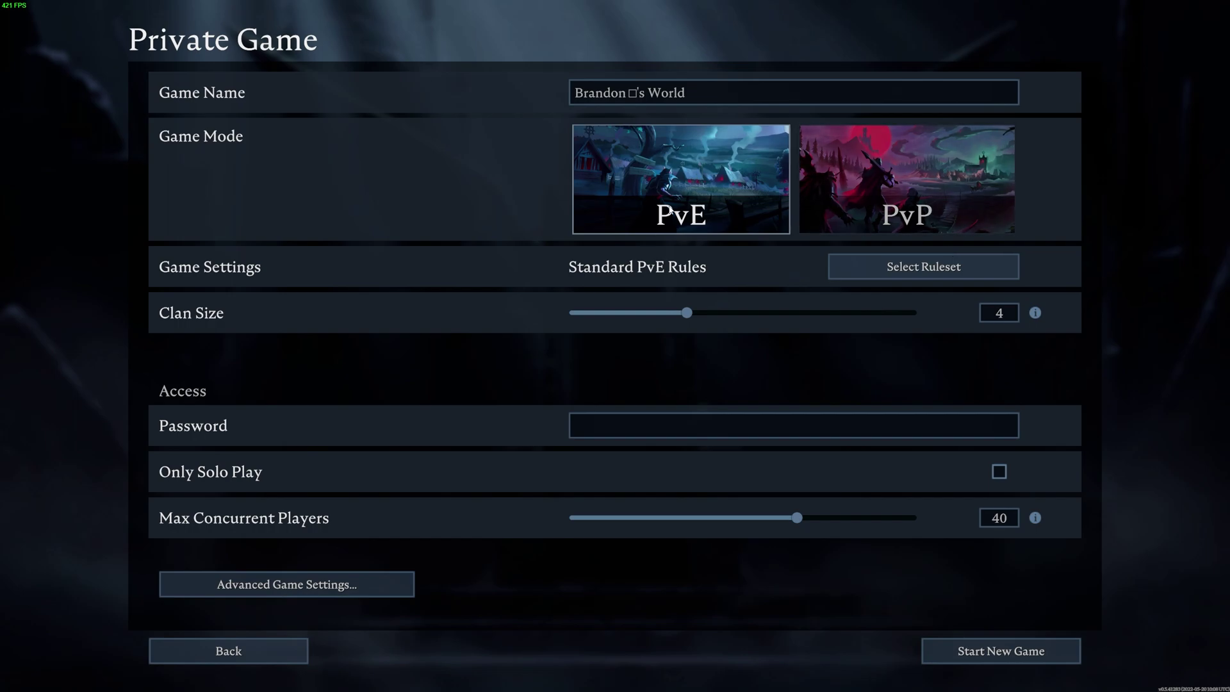
{"action": "left_click", "coordinate": [974, 171]}
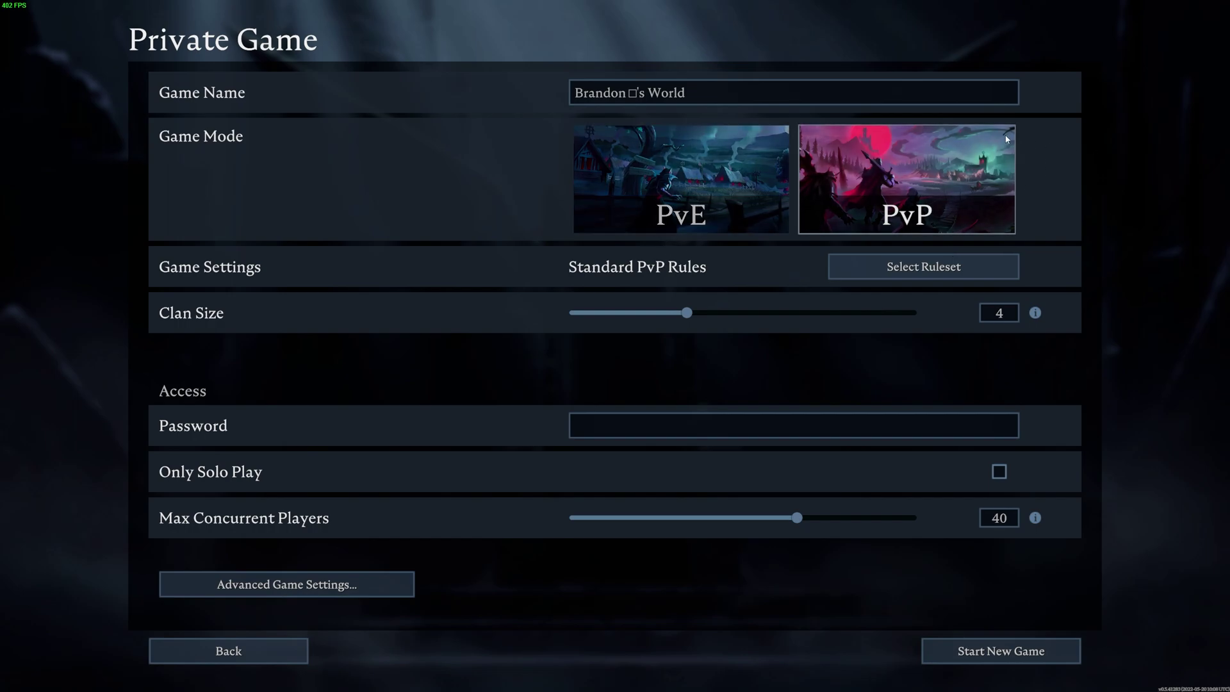
{"action": "left_click", "coordinate": [702, 185]}
{"action": "left_click", "coordinate": [718, 429]}
{"action": "type", "text": "123"}
{"action": "left_click", "coordinate": [994, 489]}
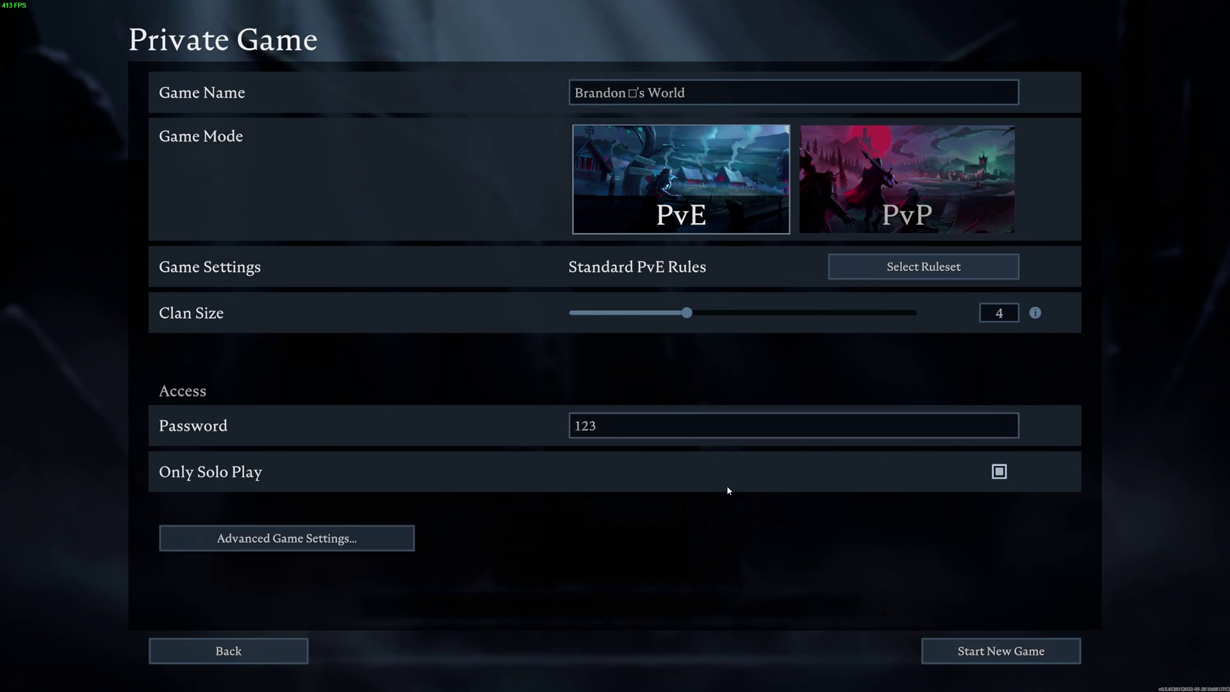
{"action": "left_click", "coordinate": [384, 538]}
{"action": "scroll", "coordinate": [810, 334], "scroll_direction": "down", "scroll_amount": 10}
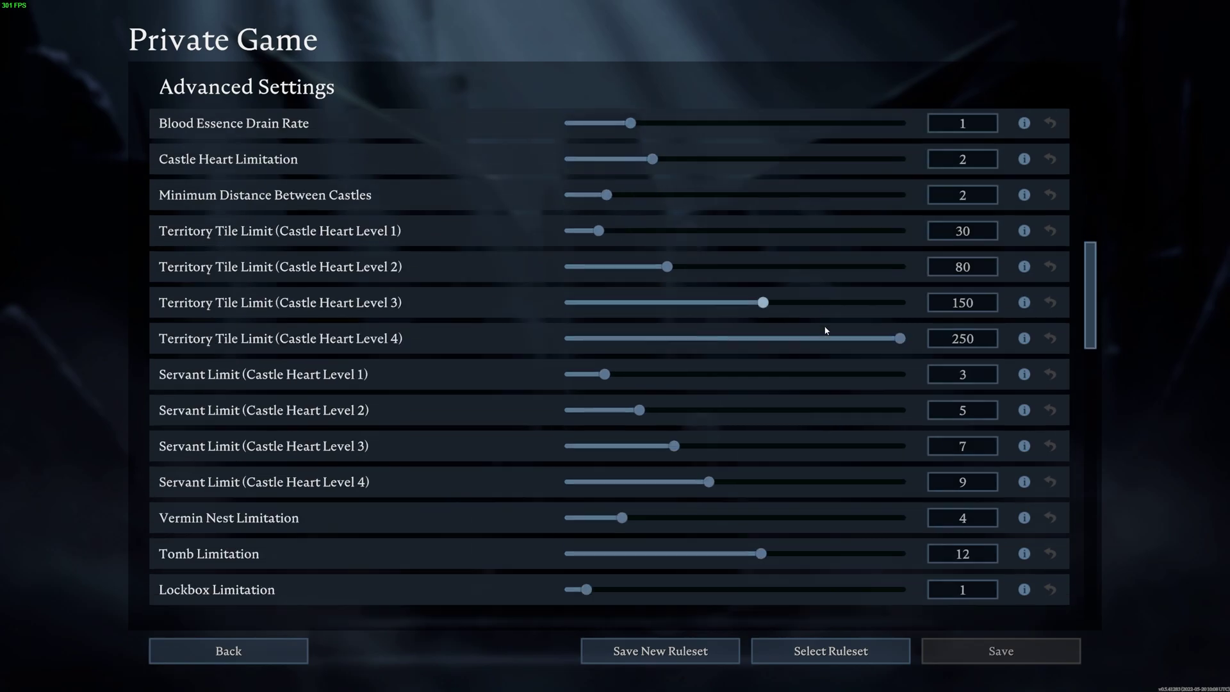
{"action": "scroll", "coordinate": [826, 330], "scroll_direction": "down", "scroll_amount": 15}
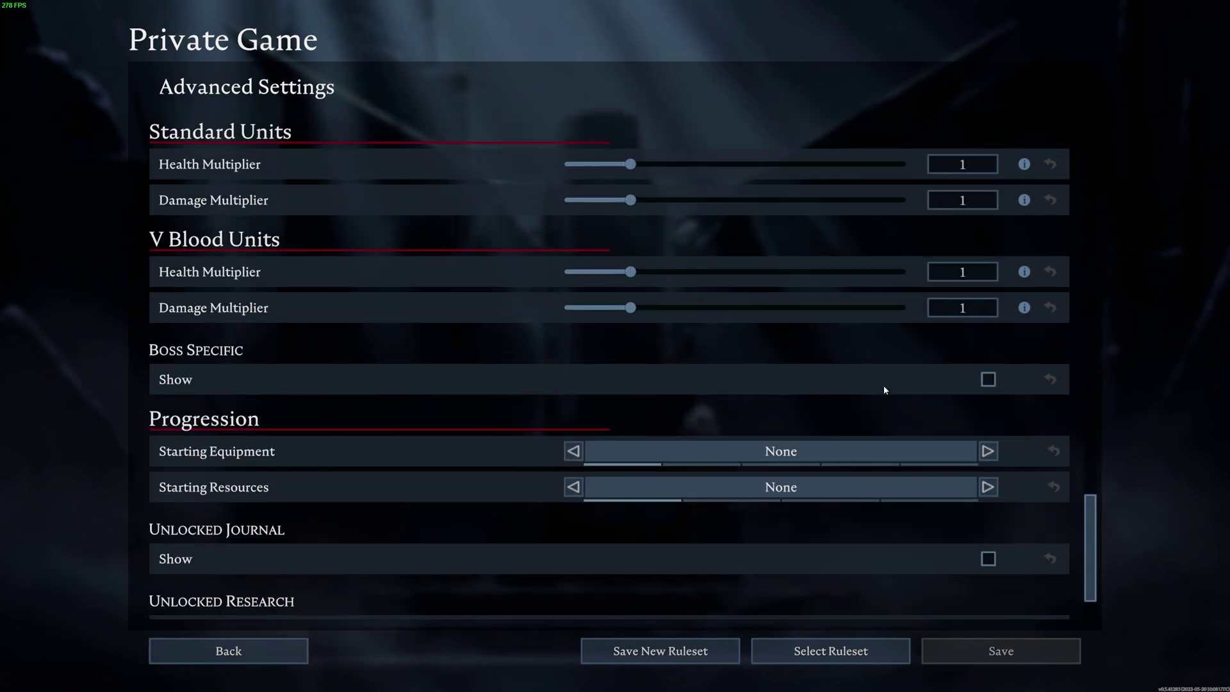
{"action": "scroll", "coordinate": [832, 409], "scroll_direction": "down", "scroll_amount": 2}
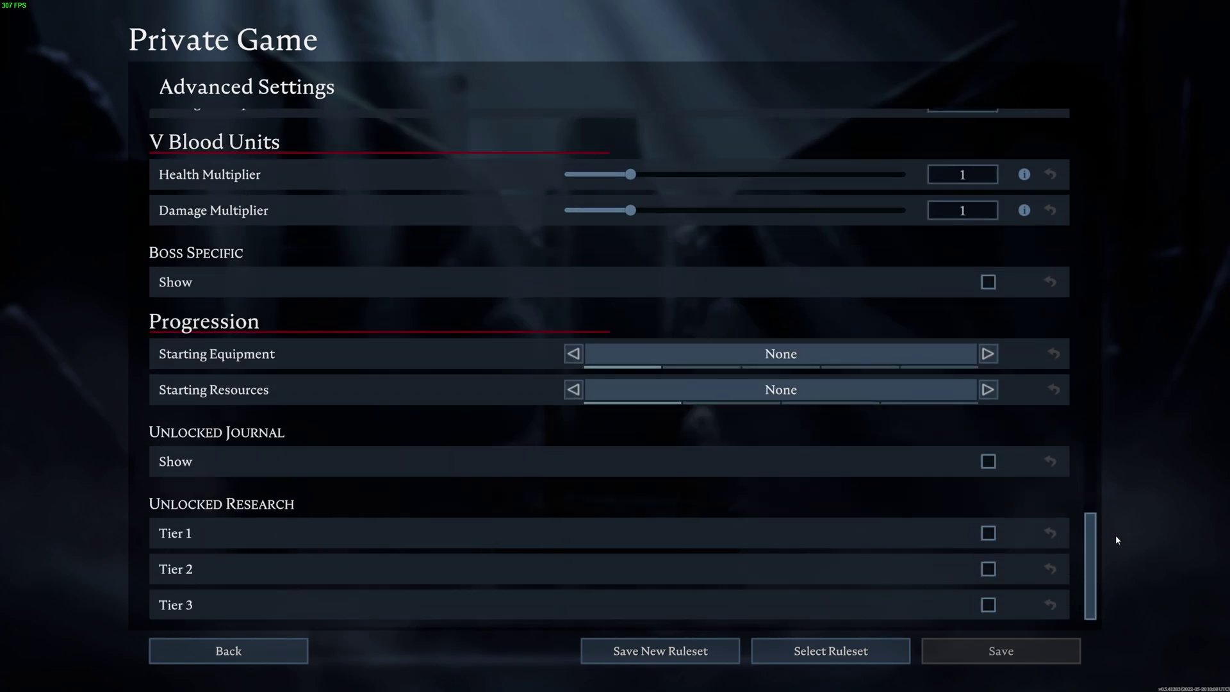
{"action": "left_click_drag", "start_coordinate": [1092, 545], "coordinate": [1109, 147]}
{"action": "left_click", "coordinate": [228, 651]}
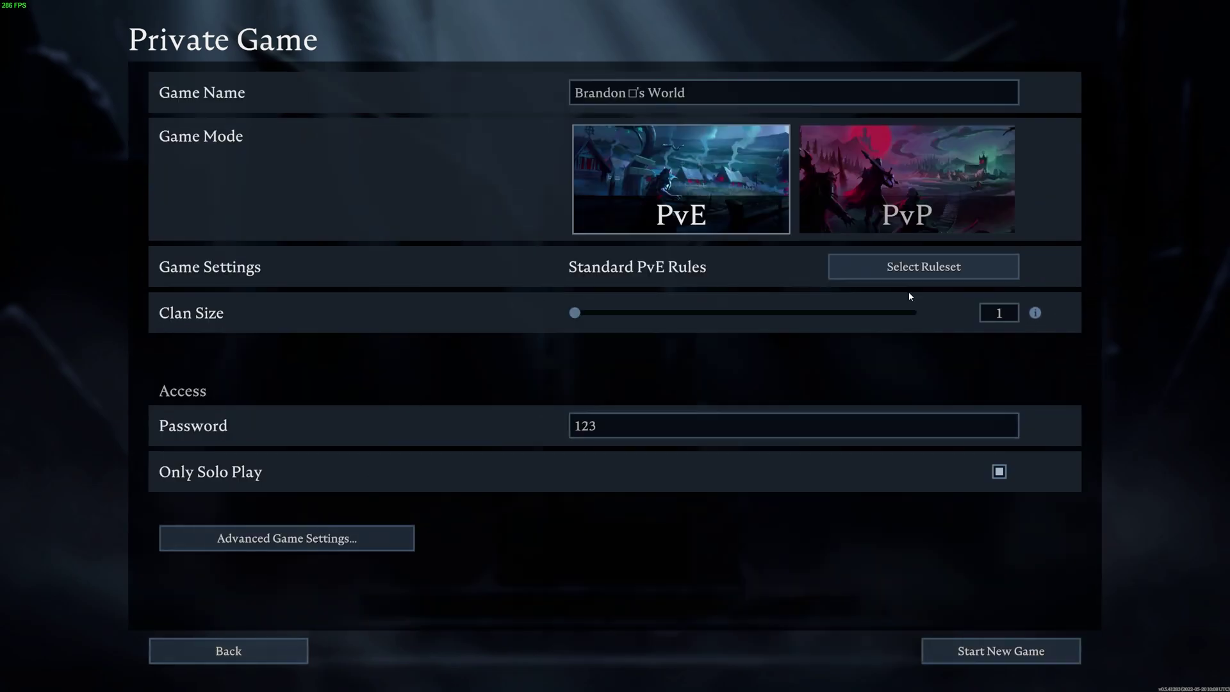
{"action": "left_click", "coordinate": [980, 660]}
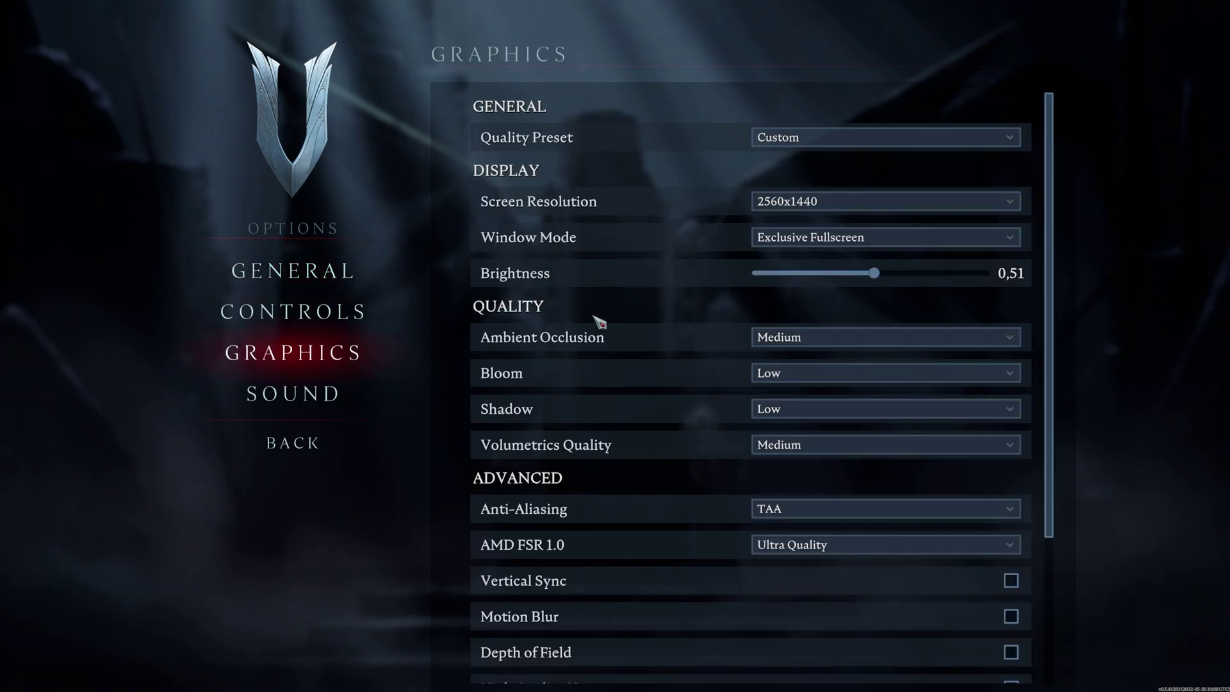
- Change AMD FSR 1.0 to Performance in the Graphics options
{"action": "scroll", "coordinate": [593, 316], "scroll_direction": "down", "scroll_amount": 3}
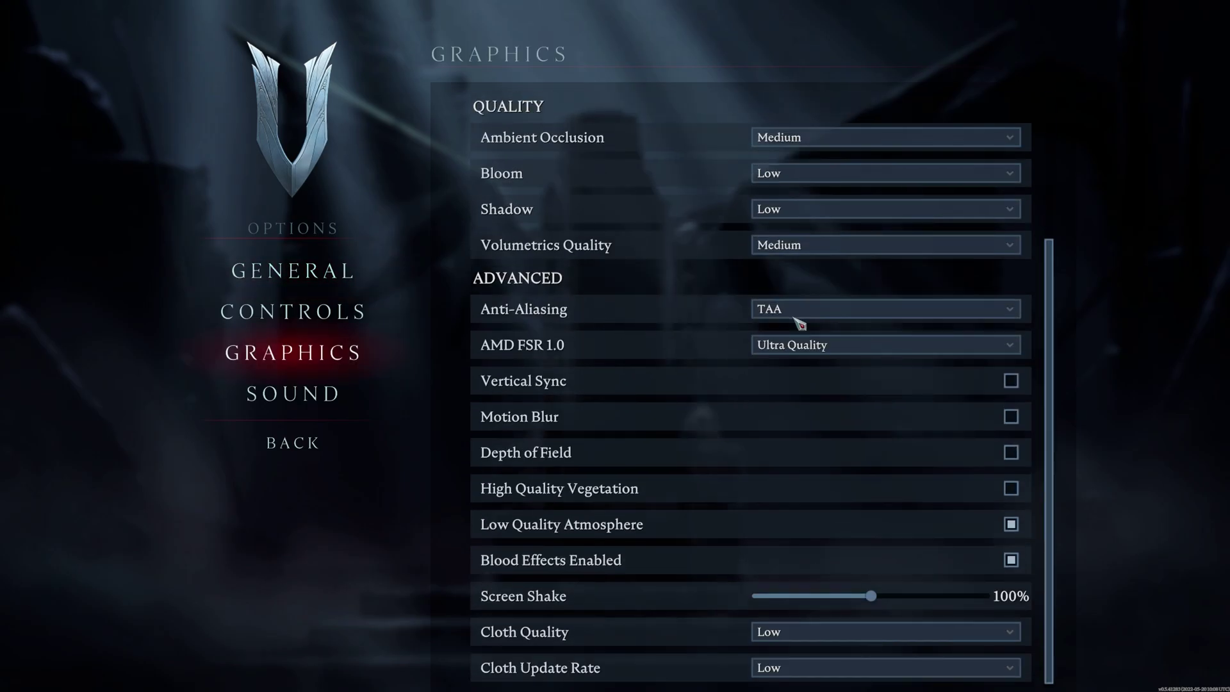
{"action": "left_click", "coordinate": [795, 351]}
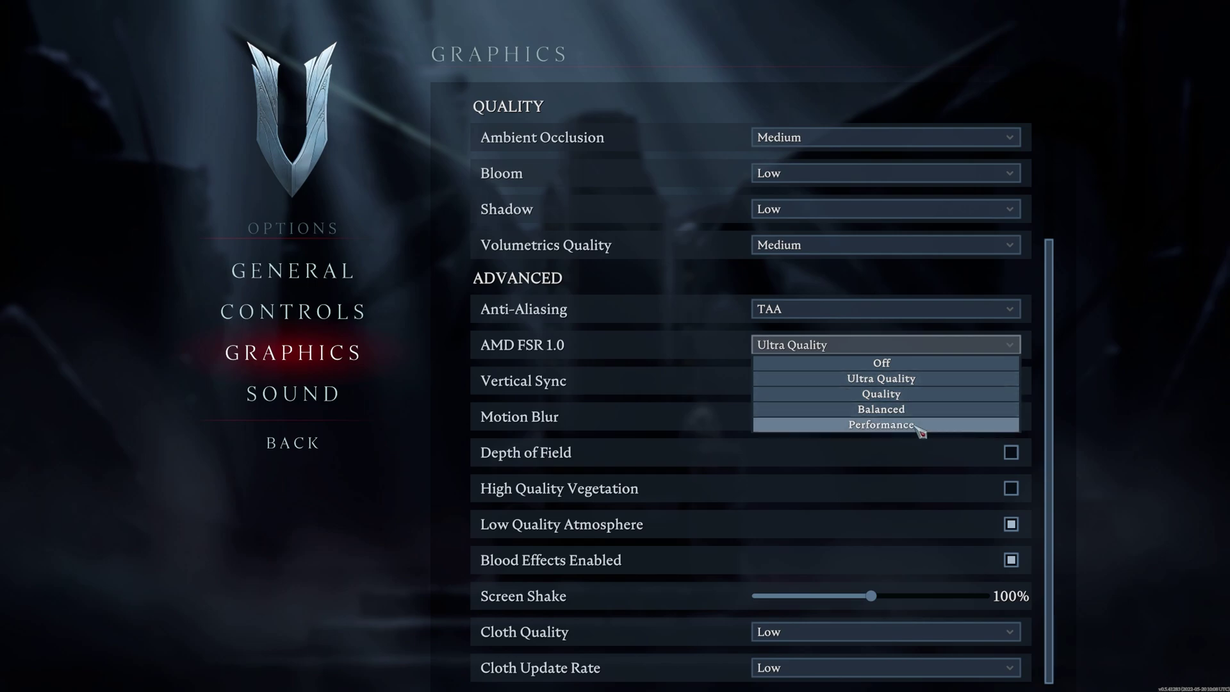
{"action": "left_click", "coordinate": [917, 427]}
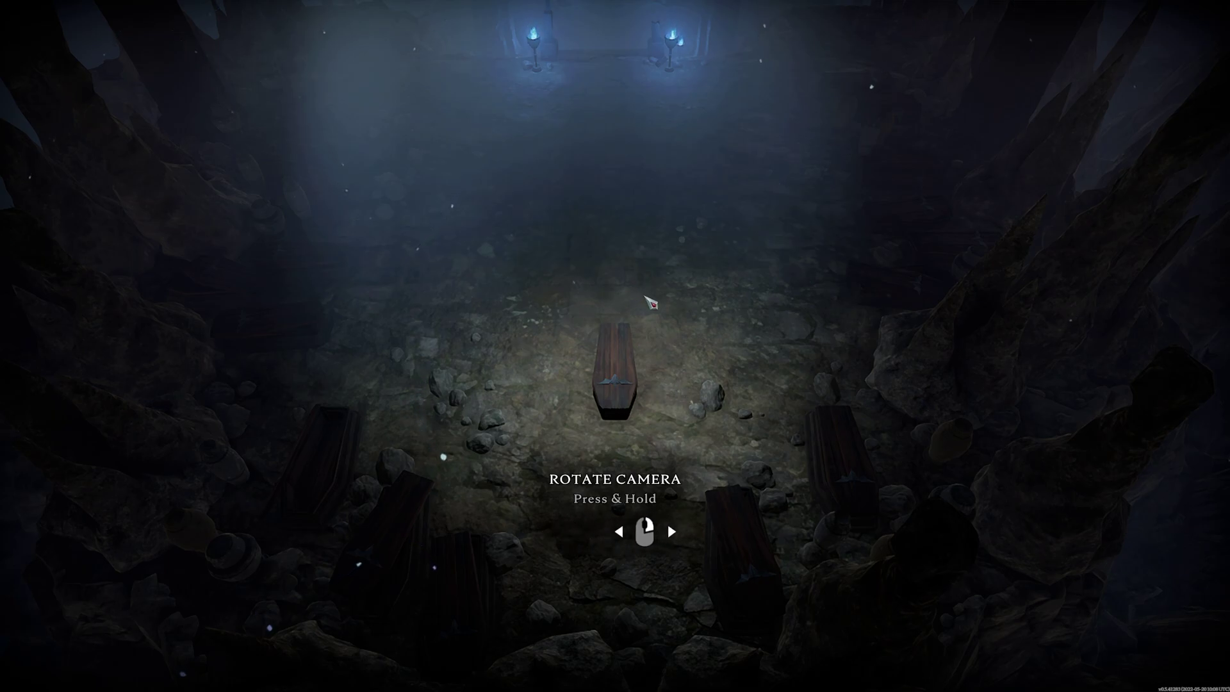
- Orbit the camera and walk across the crypt, then reopen the AMD FSR 1.0 dropdown
{"action": "left_click_drag", "start_coordinate": [651, 299], "coordinate": [764, 259]}
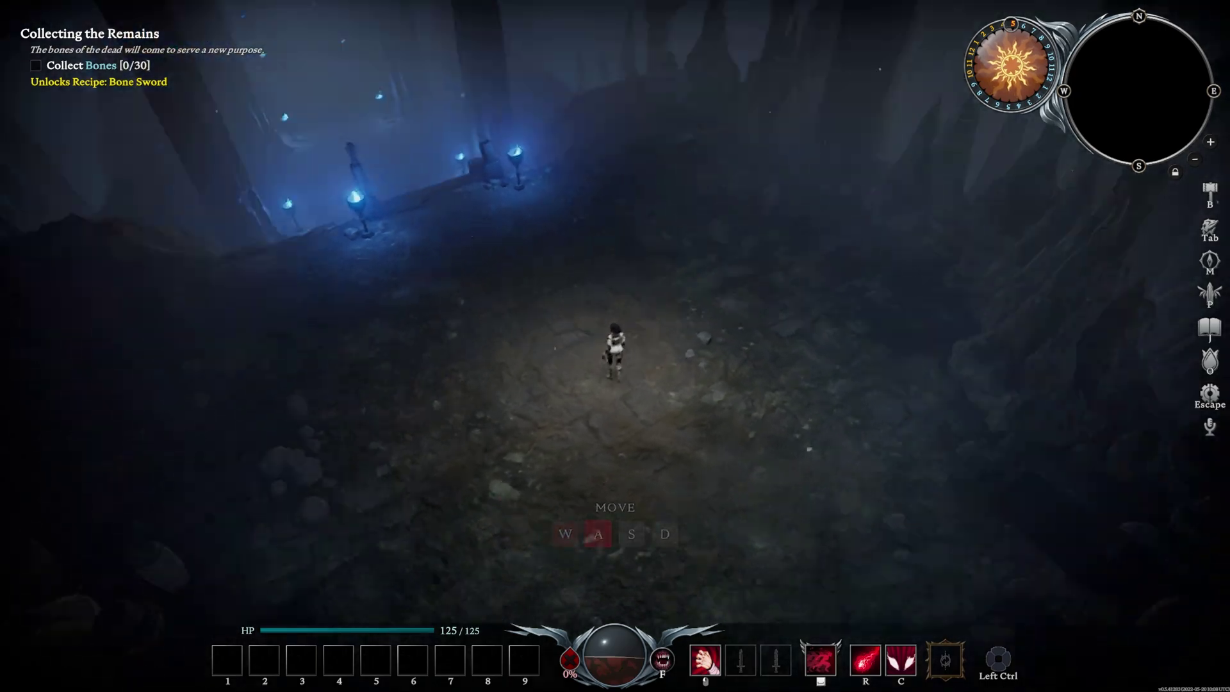
{"action": "key", "text": "d"}
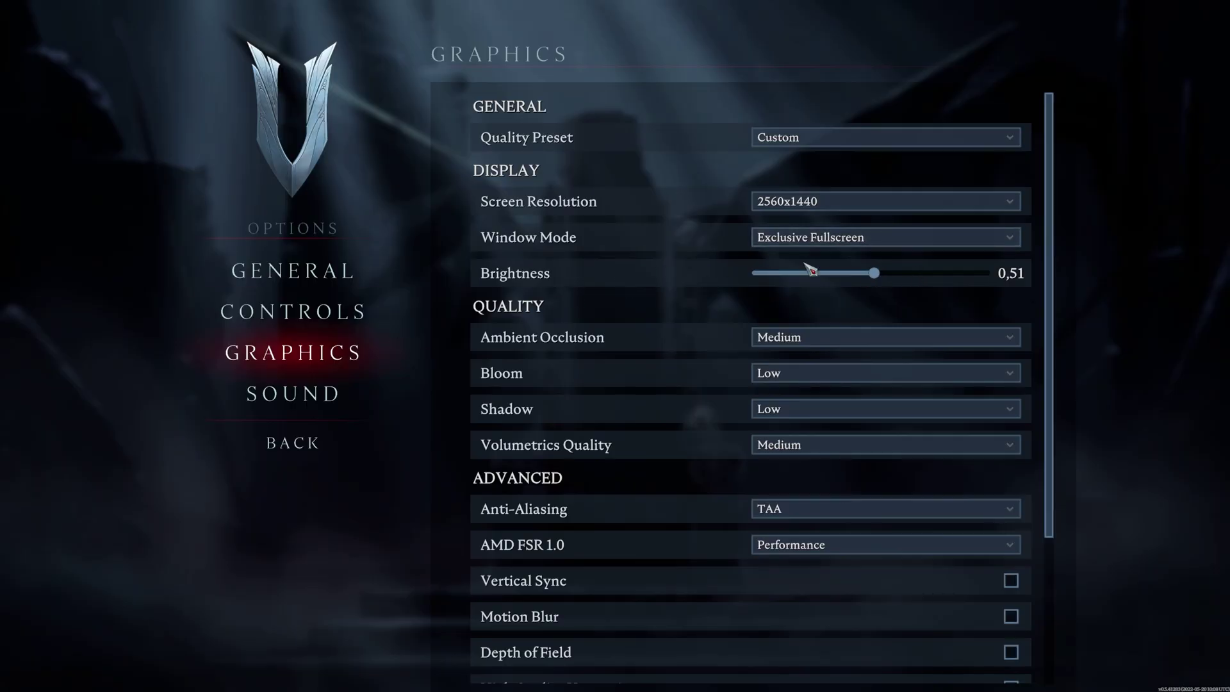
{"action": "scroll", "coordinate": [785, 298], "scroll_direction": "down", "scroll_amount": 3}
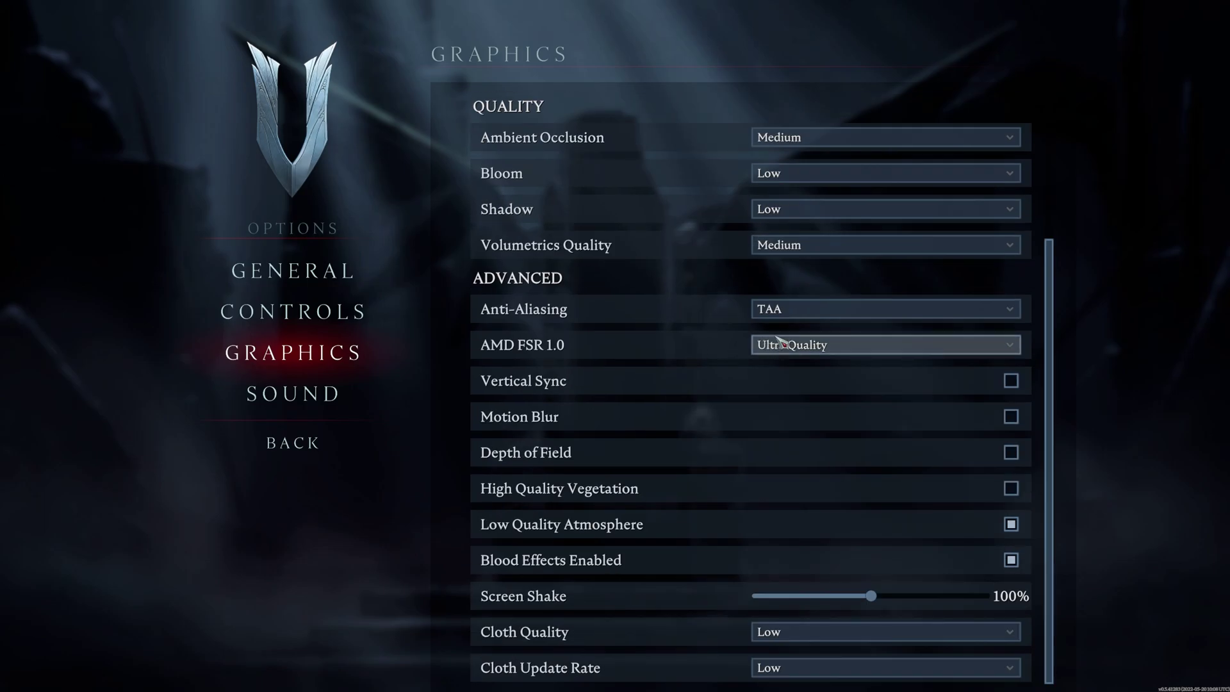
{"action": "left_click", "coordinate": [783, 344]}
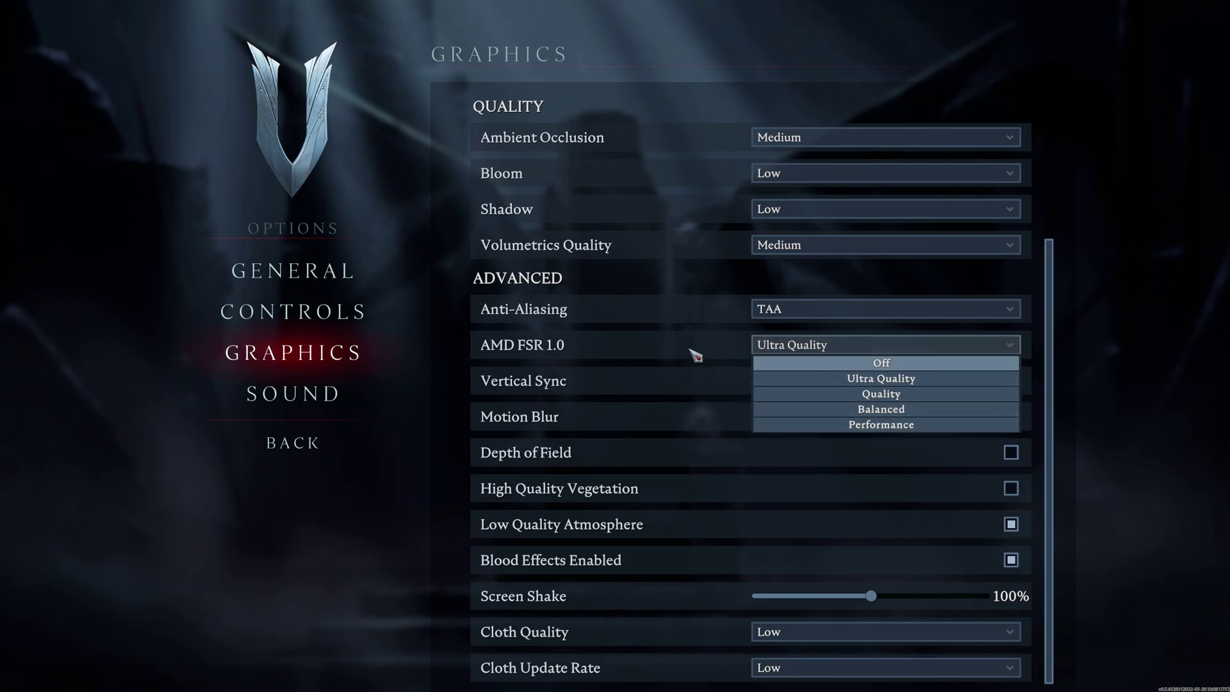
- Close the AMD FSR 1.0 dropdown, leaving it at Ultra Quality, and scroll back up
{"action": "left_click", "coordinate": [614, 328]}
{"action": "scroll", "coordinate": [611, 331], "scroll_direction": "up", "scroll_amount": 5}
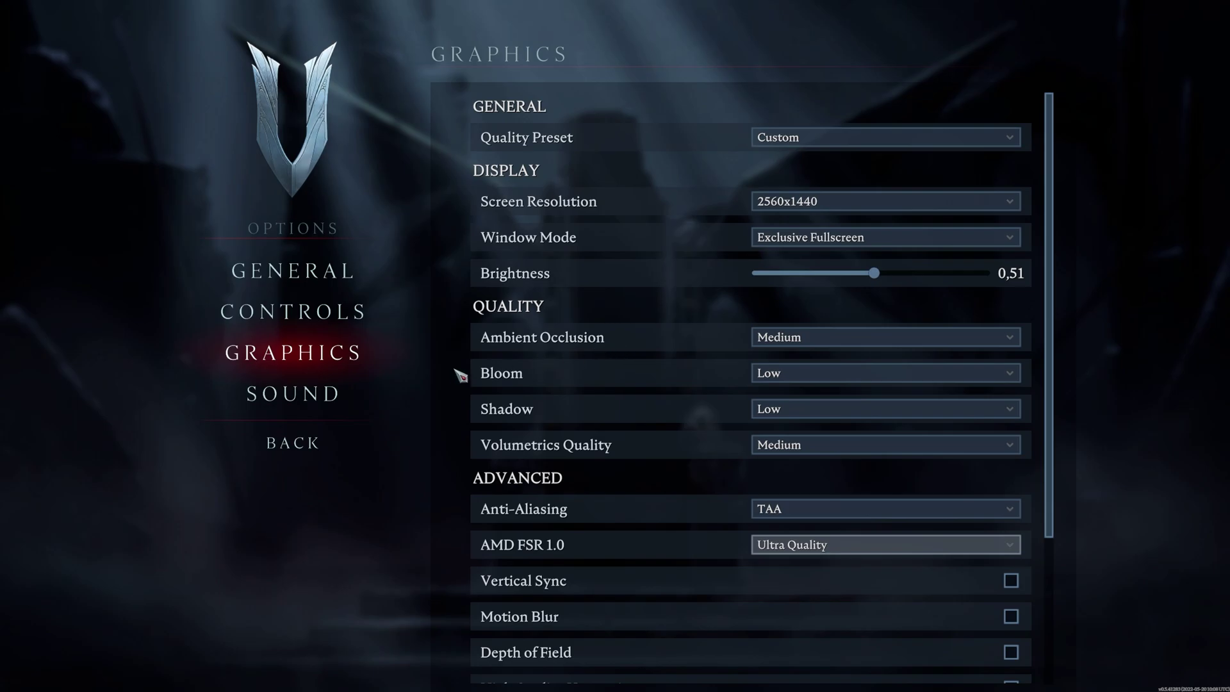